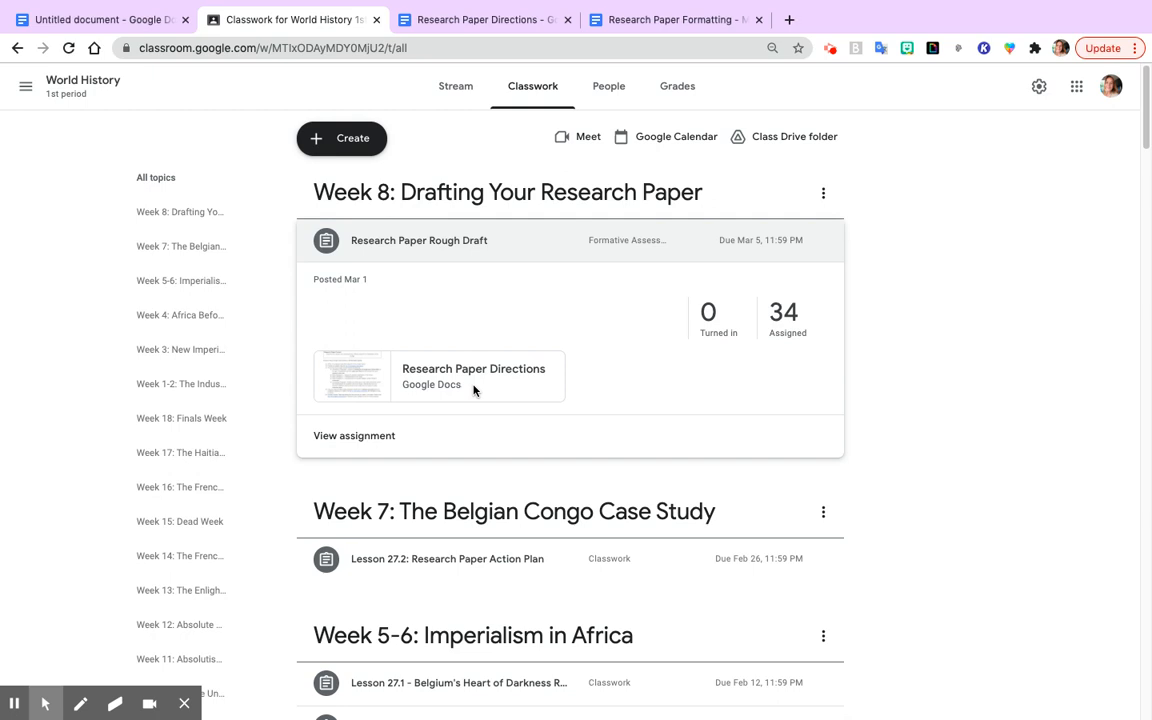
Open Research Paper Directions from the rough draft assignment, follow its MLA 8 formatting instructions link, and close the duplicate document tabs.
click(474, 390)
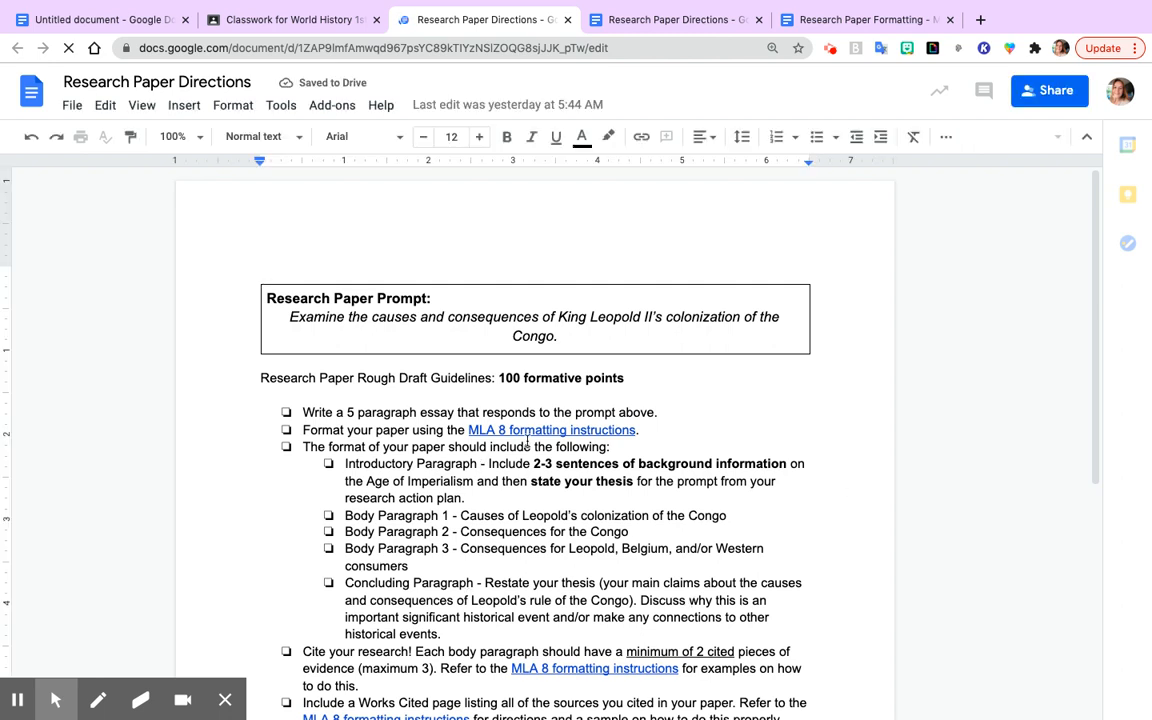
click(530, 430)
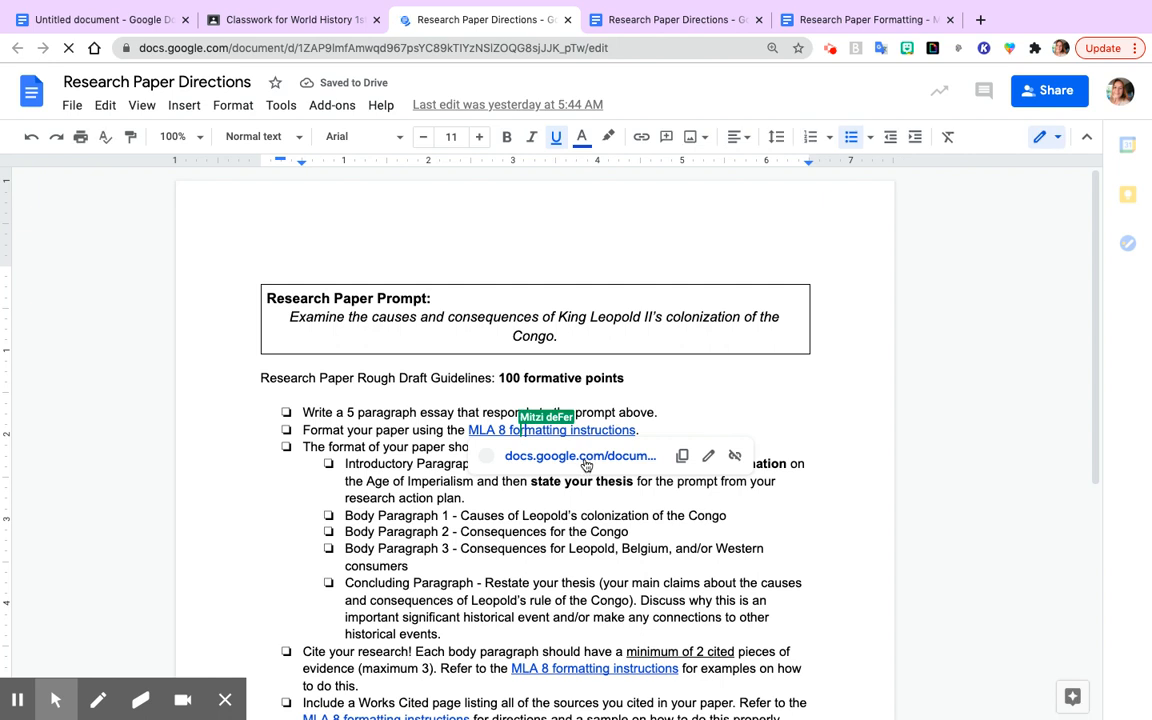
click(580, 456)
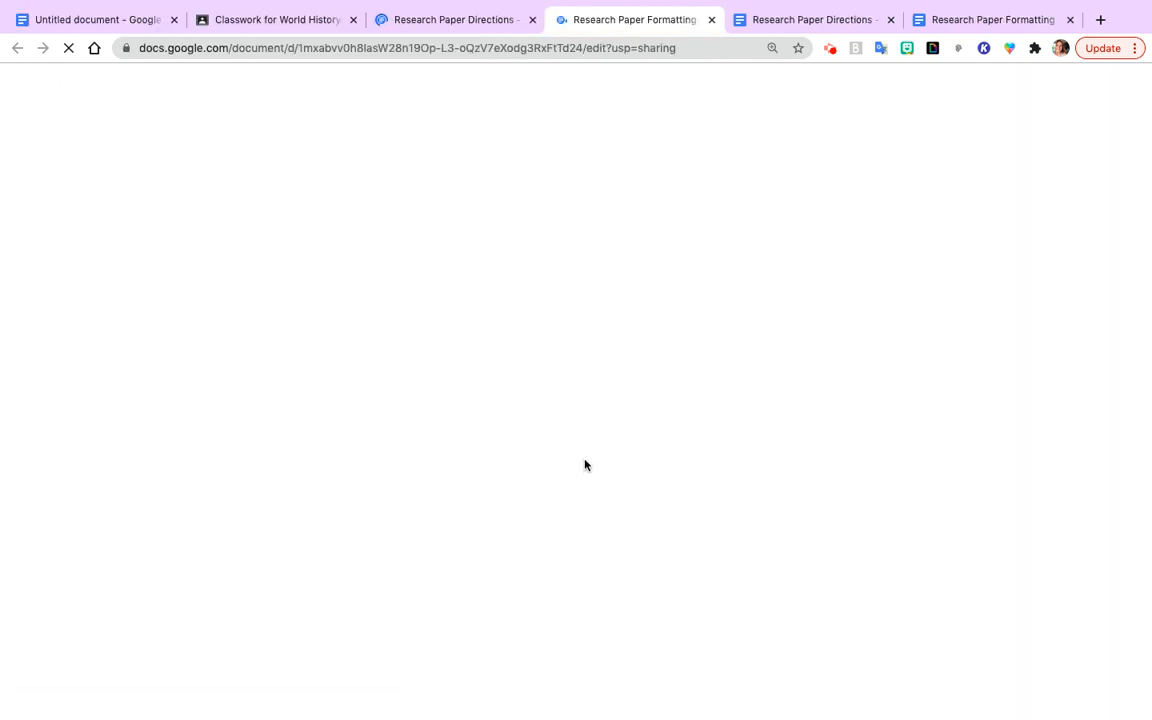
click(892, 22)
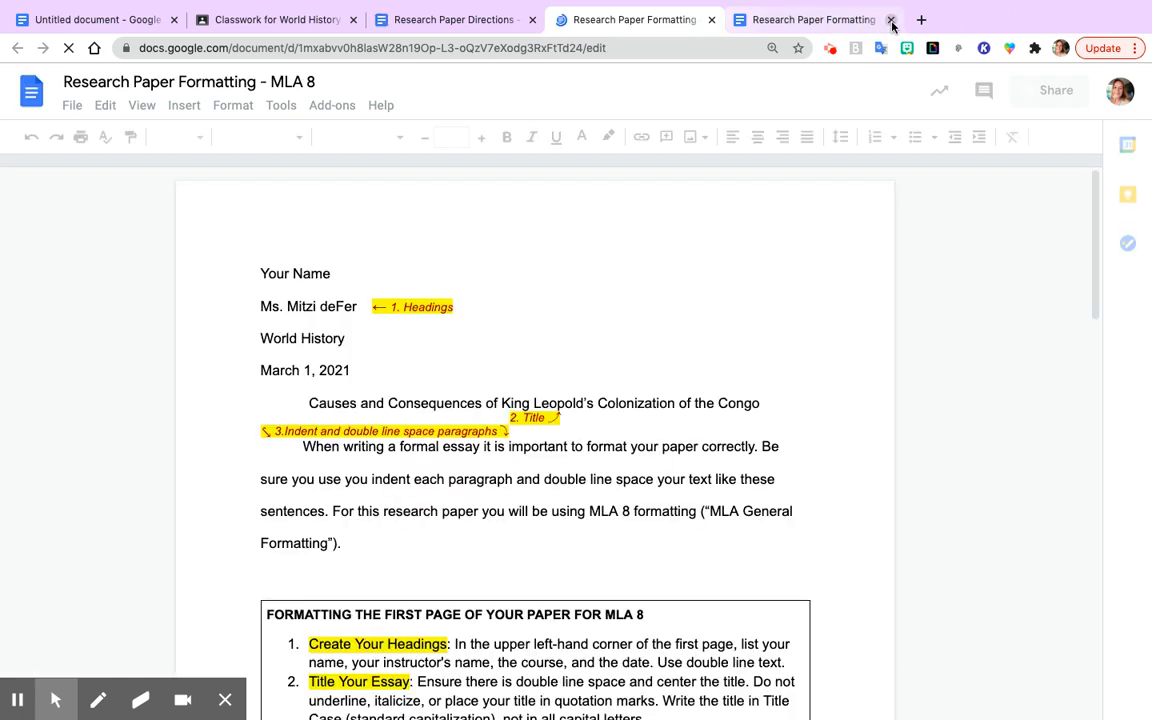
click(892, 22)
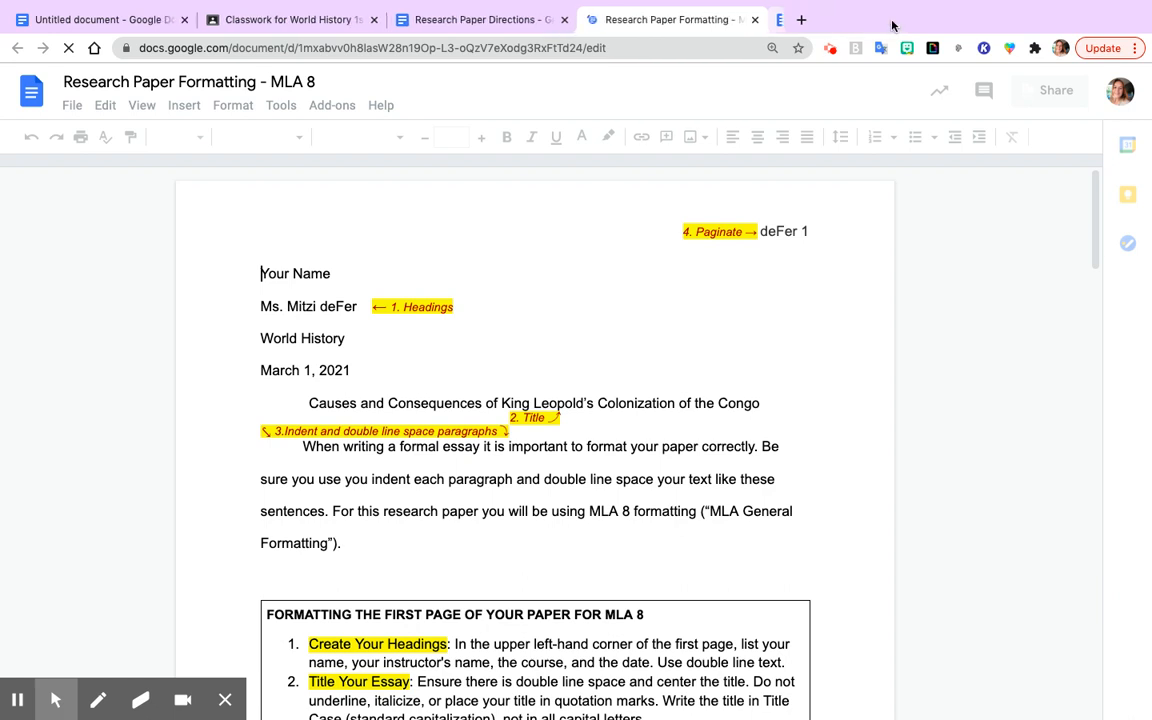
Examine the sample first page and the MLA 8 rules for headings, title, paragraph spacing and pagination.
scroll(824, 416, down, 2)
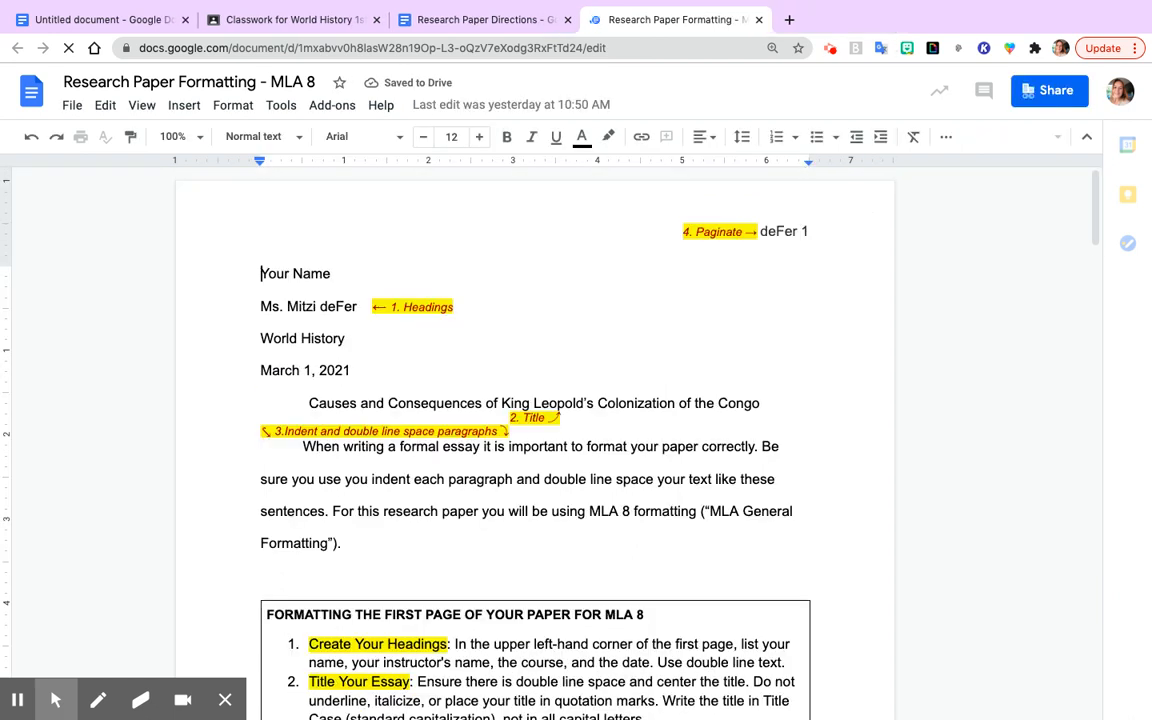
scroll(576, 420, down, 3)
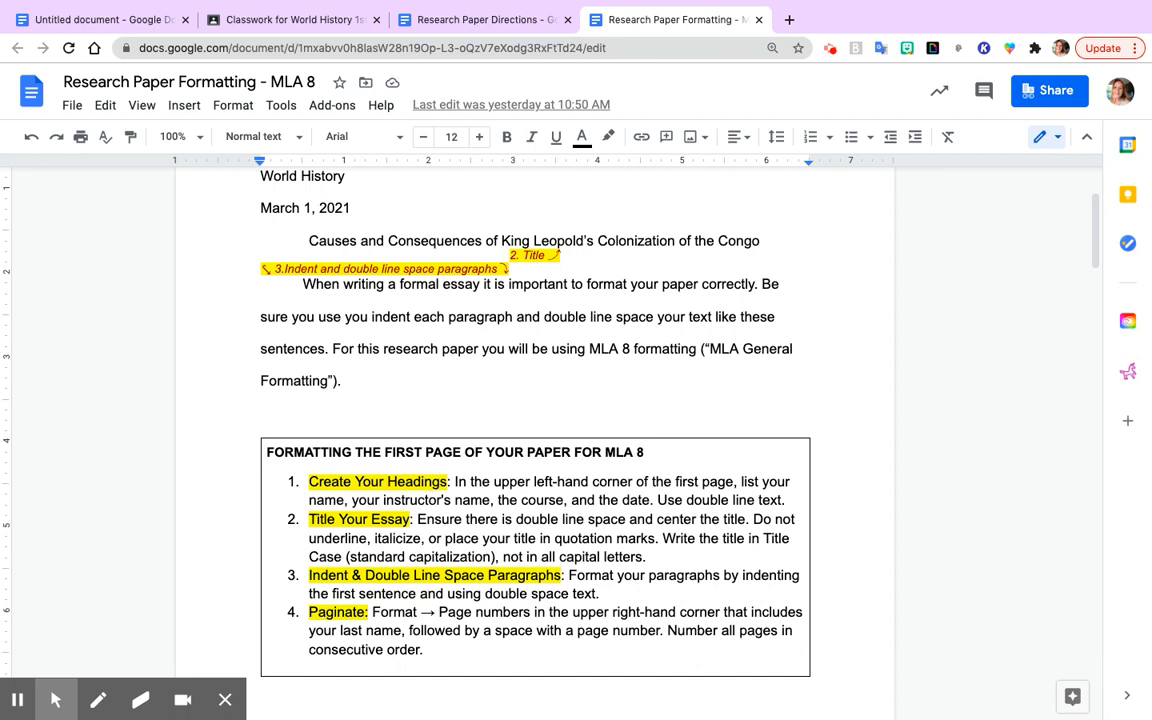
scroll(535, 400, up, 3)
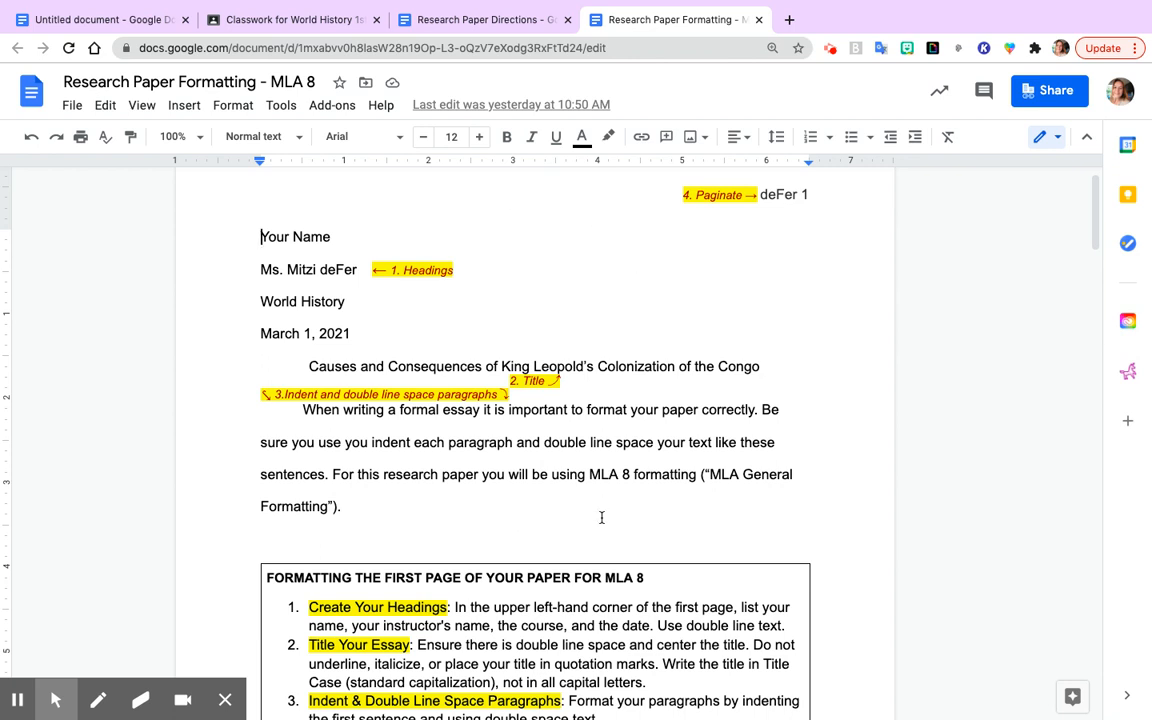
scroll(602, 517, down, 3)
scroll(256, 535, down, 2)
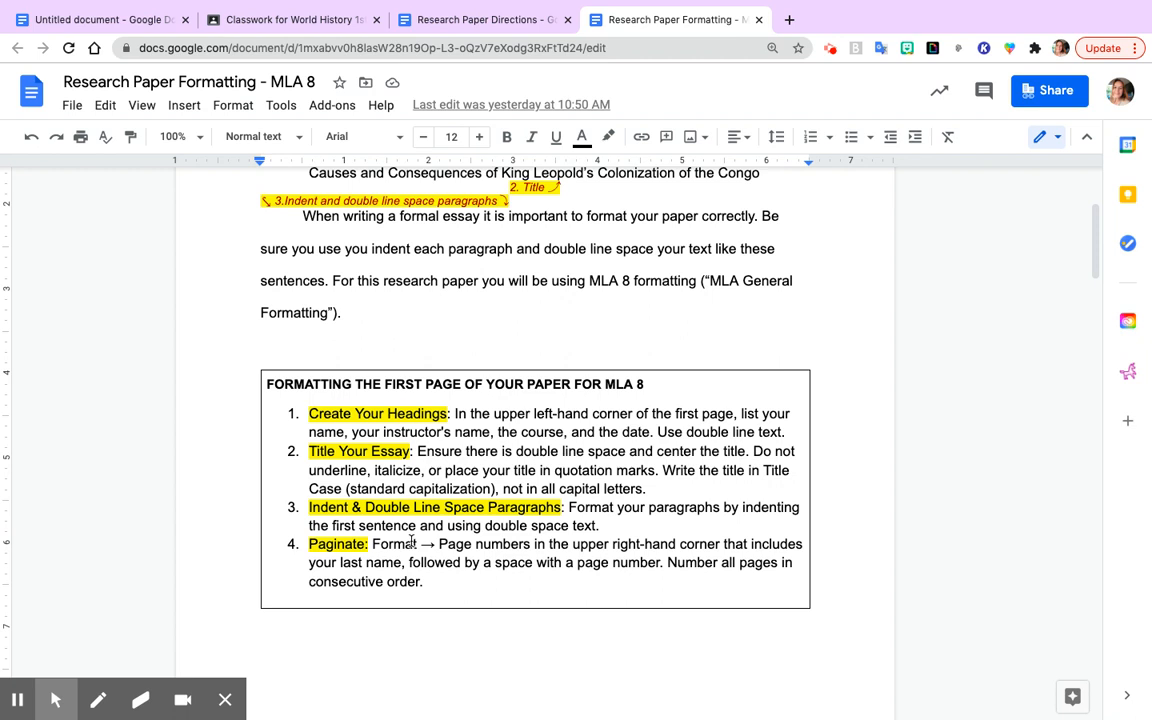
key(ctrl+Home)
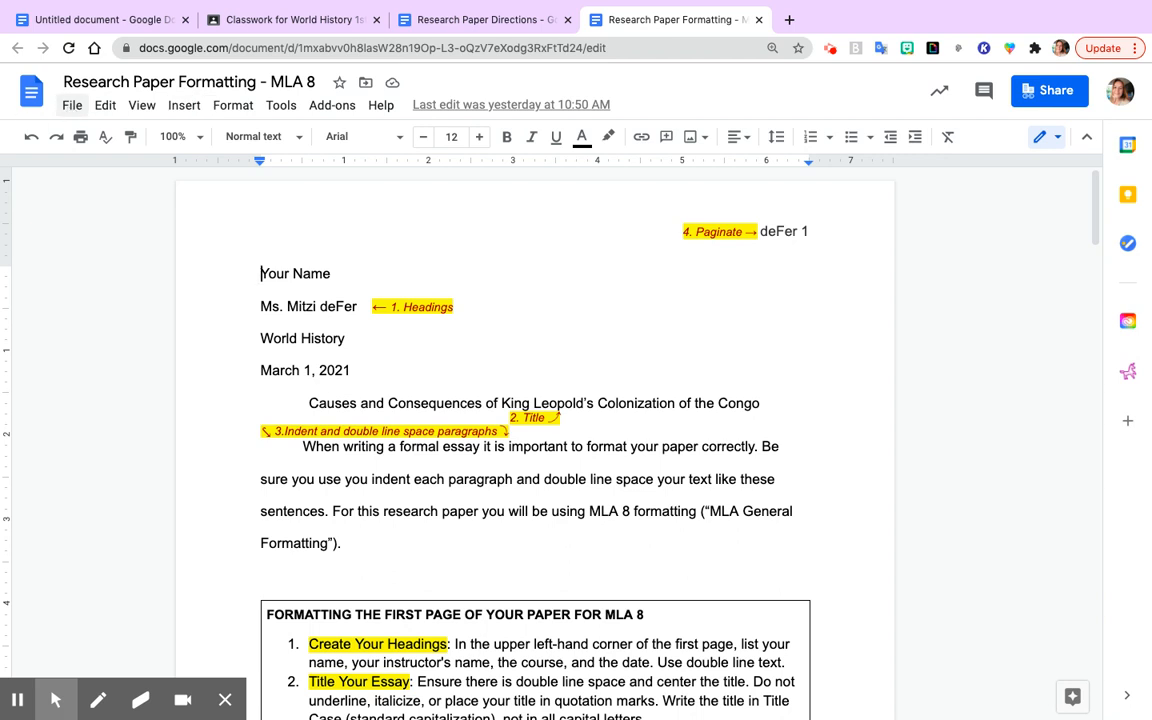
Create a new blank document from the formatting guide.
click(70, 104)
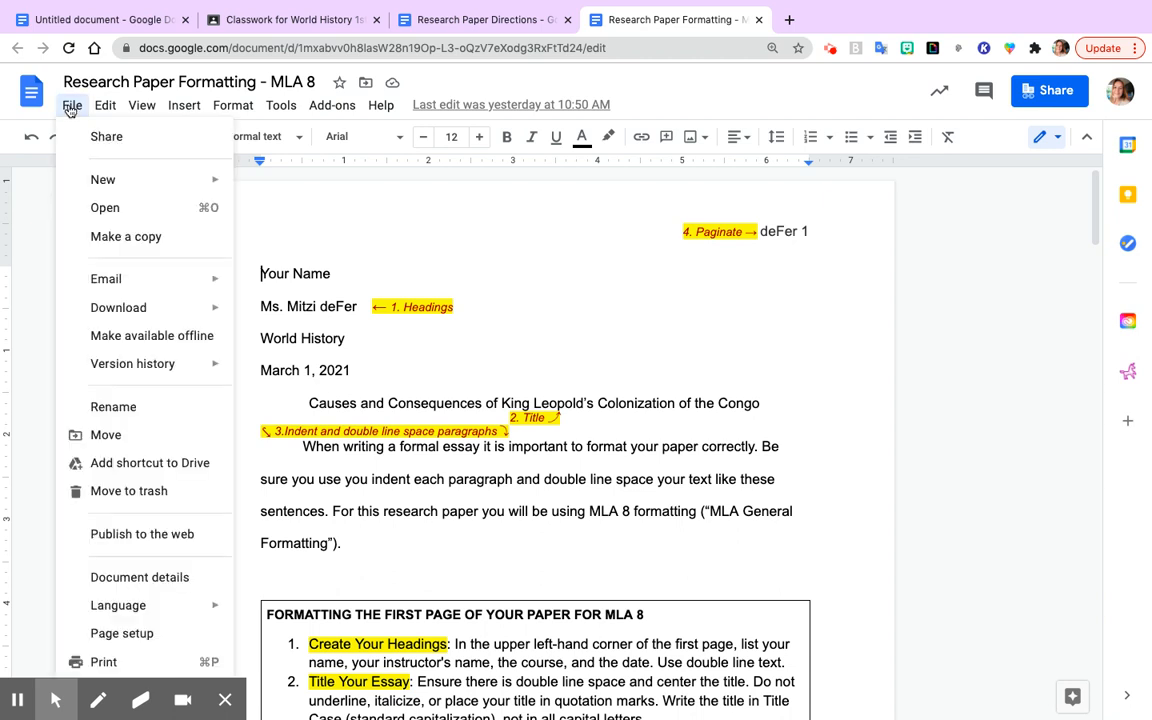
mouse_move(98, 180)
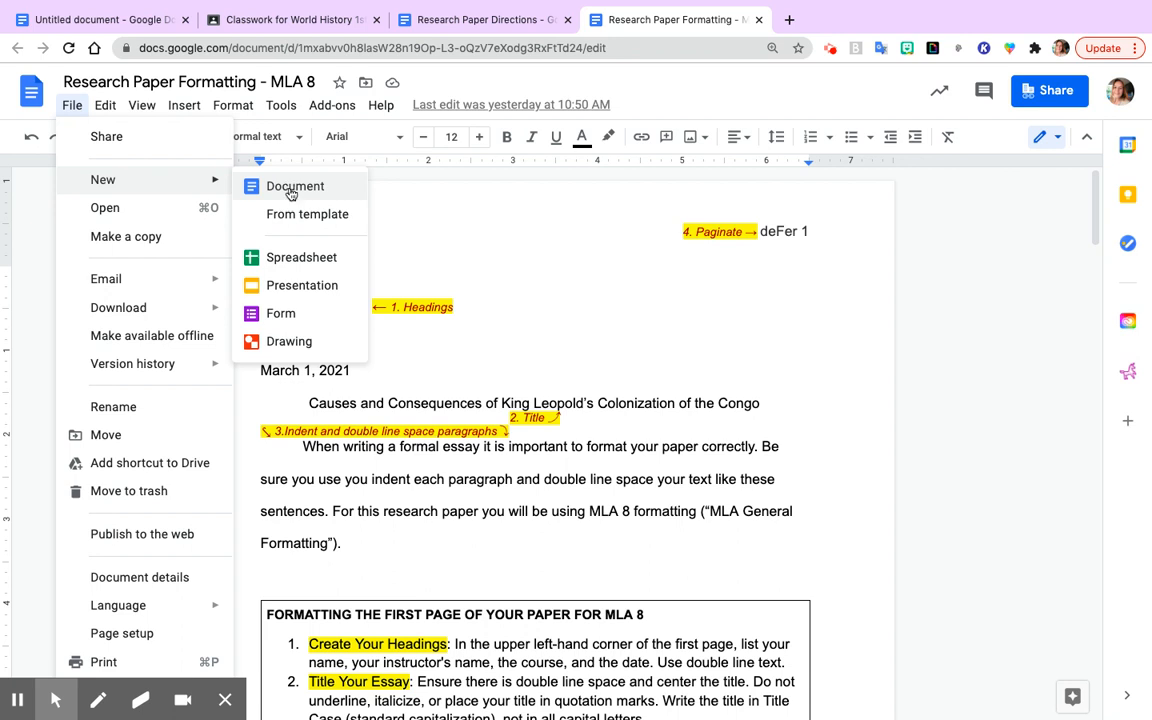
click(286, 190)
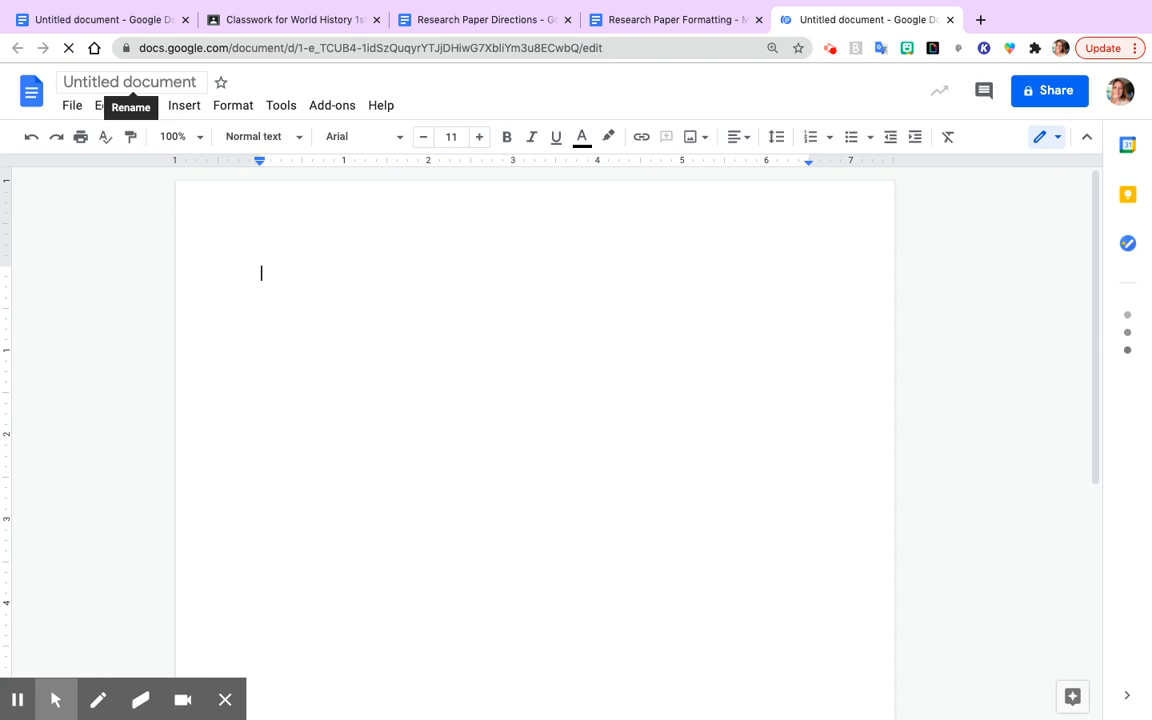
Rename the untitled document as "History Research Paper," followed by the author's last name.
click(160, 76)
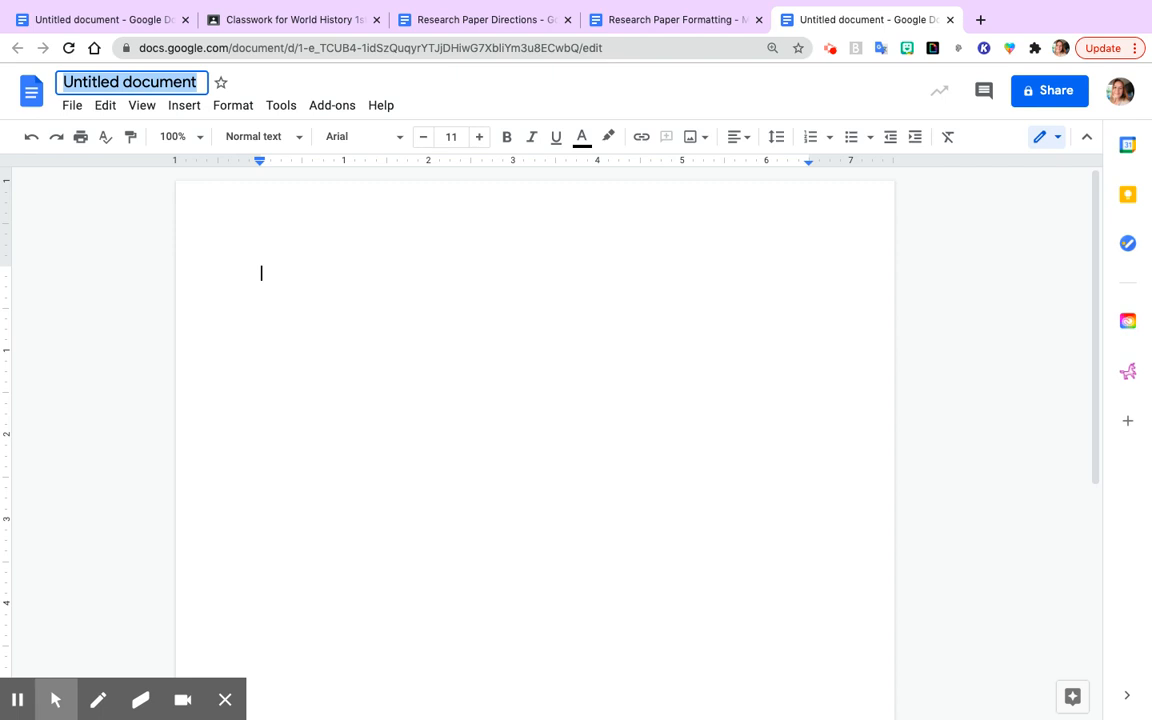
key(BackSpace)
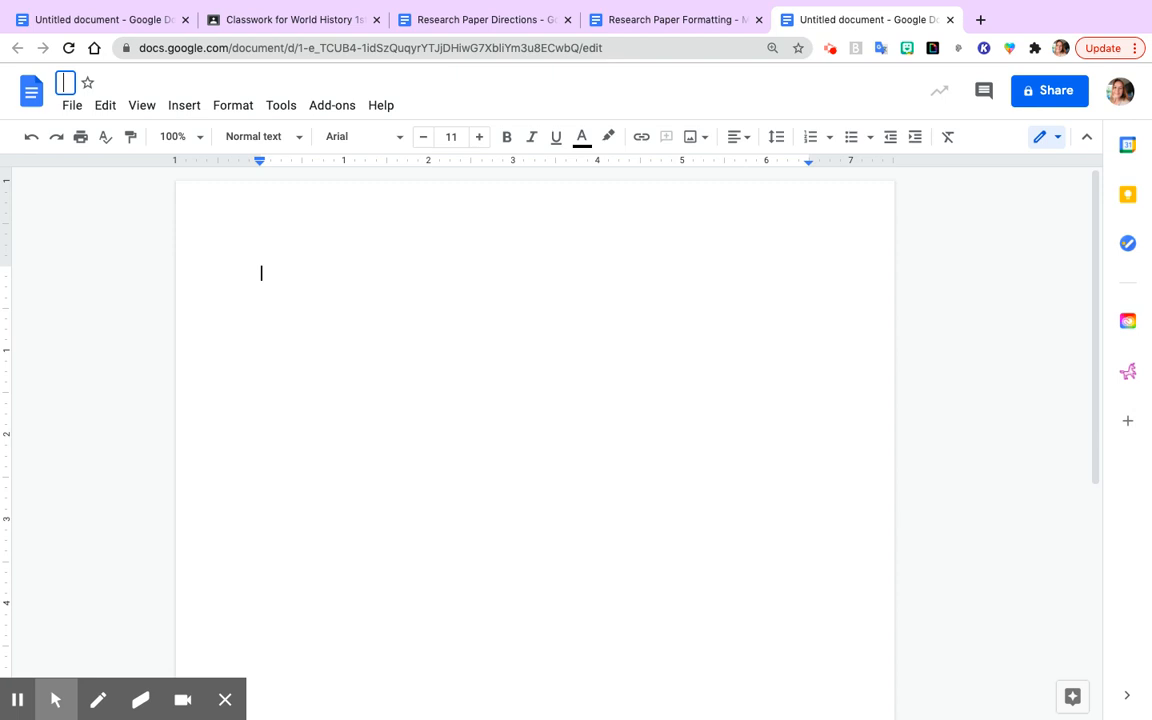
text(HIstory Res)
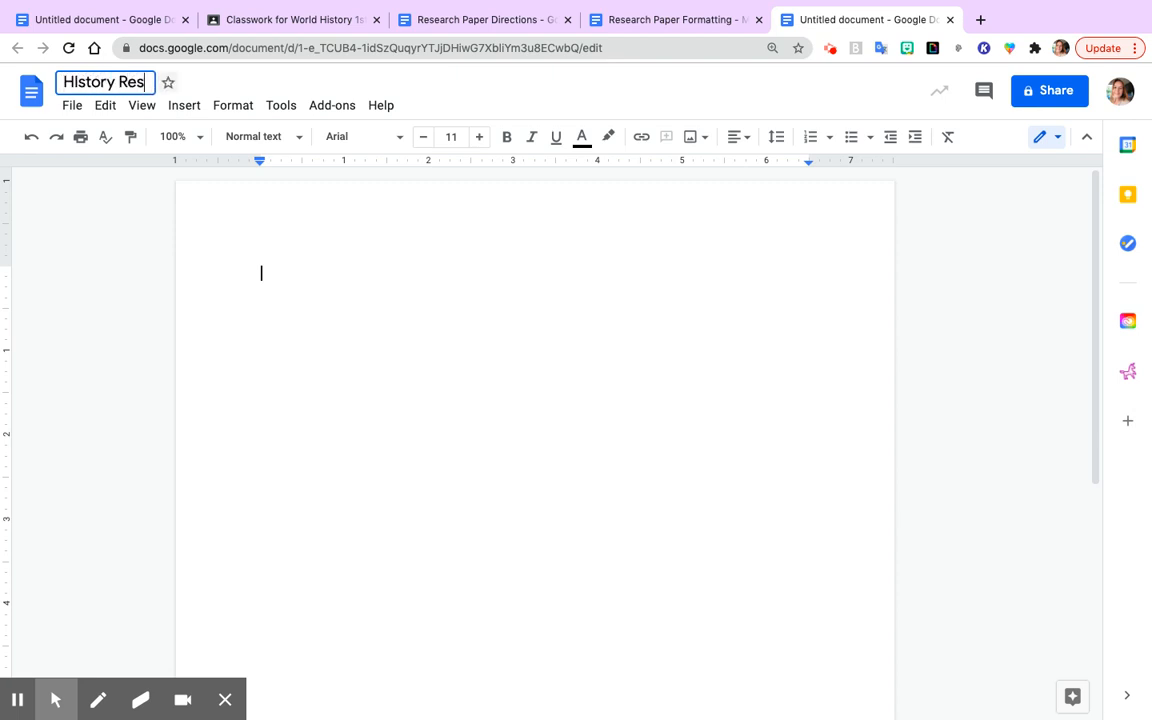
text(earch Paper,)
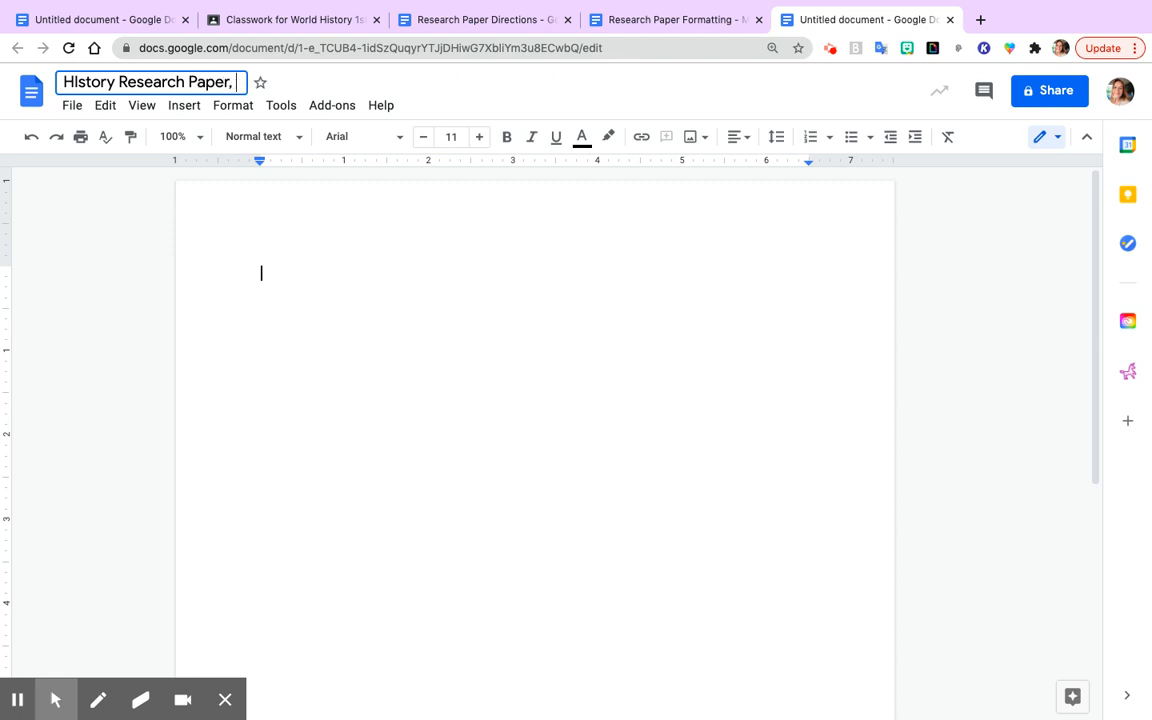
click(79, 82)
key(BackSpace)
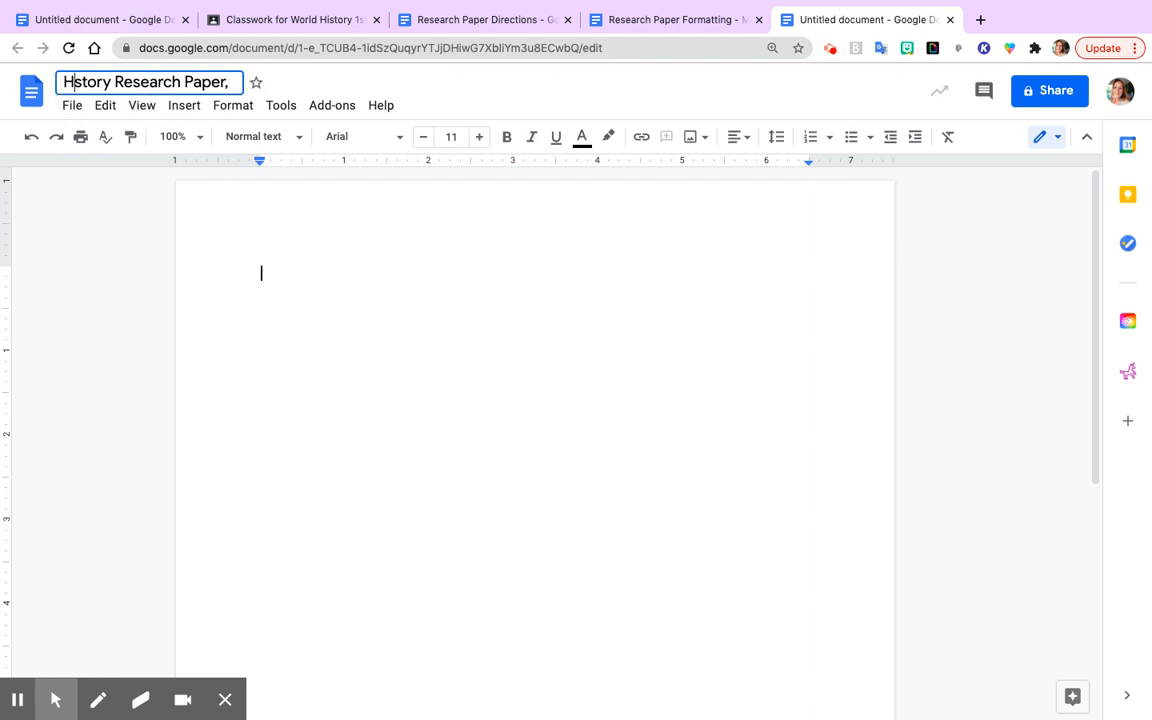
text(i)
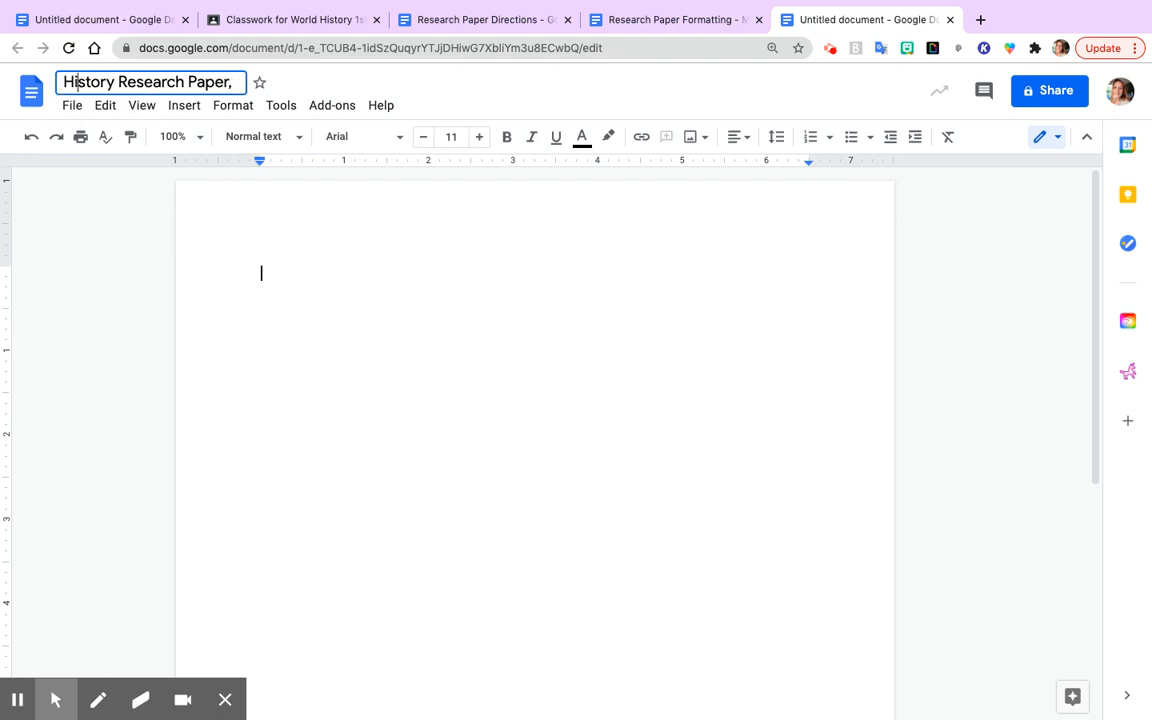
click(233, 82)
text(deFer)
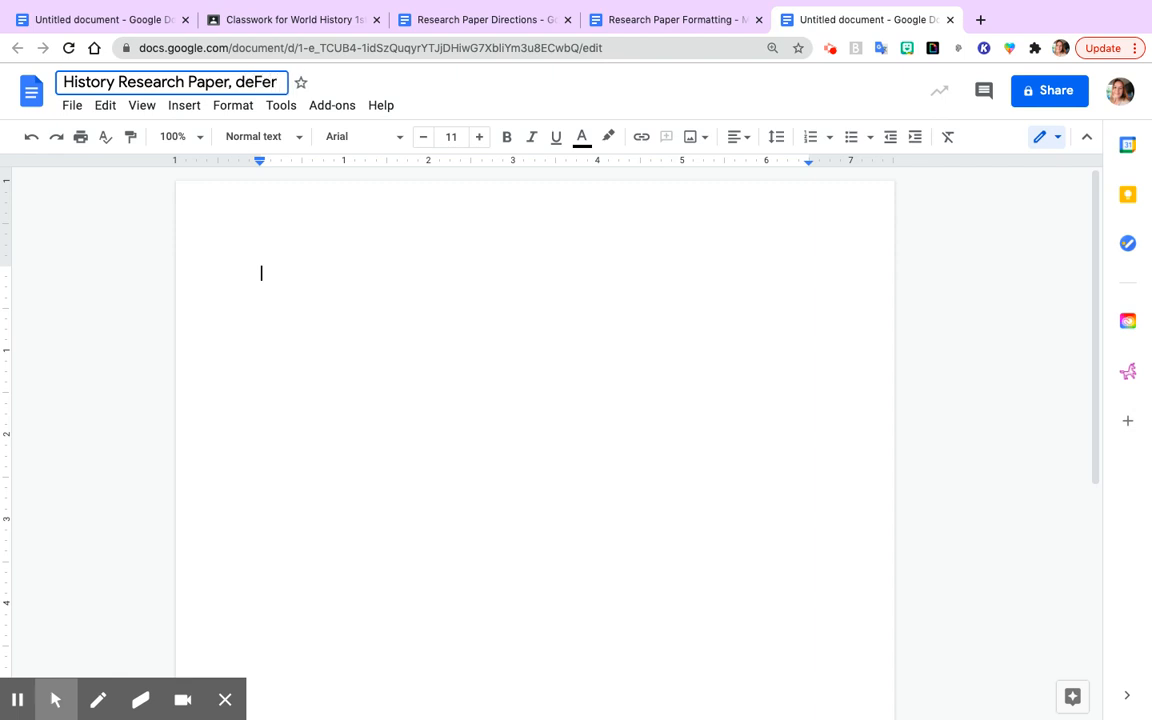
click(107, 263)
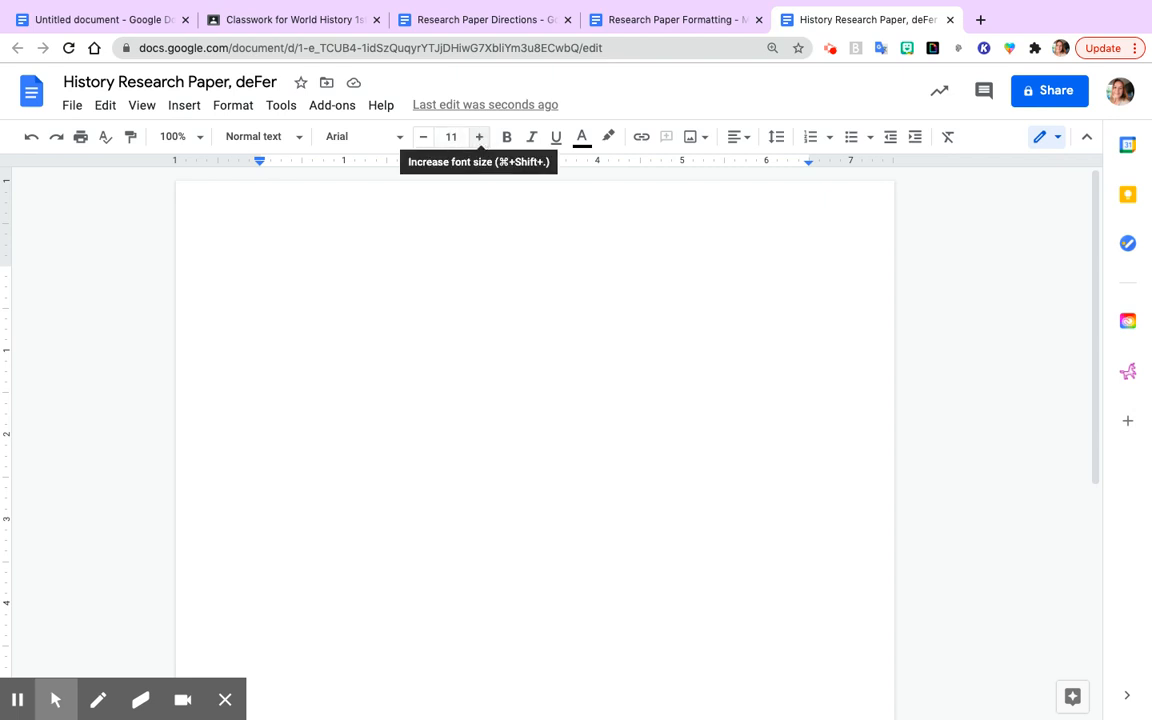
Set the empty document's font size to 12 and its line spacing to Double.
click(479, 137)
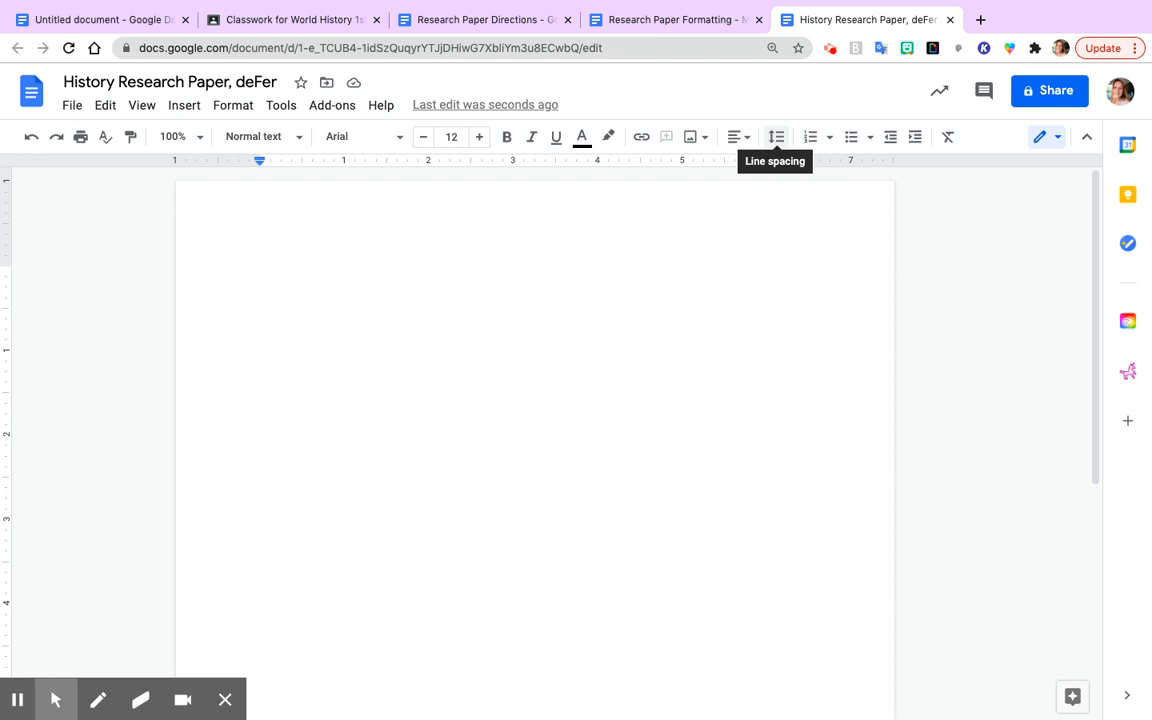
click(777, 137)
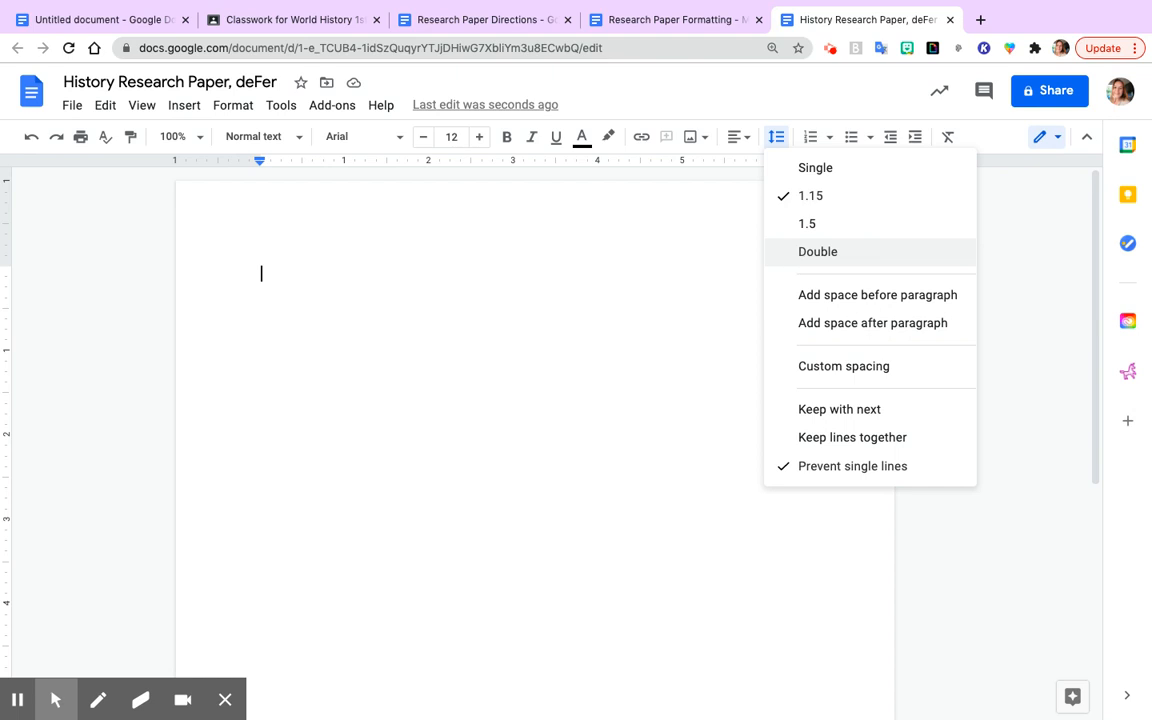
click(797, 254)
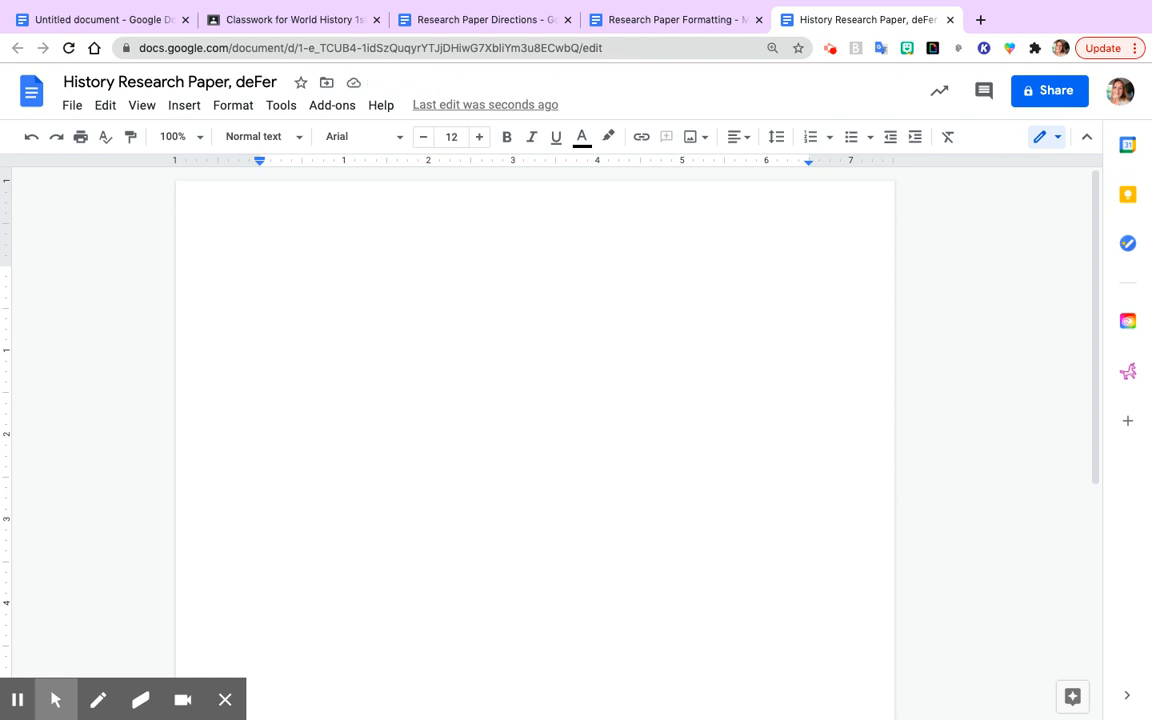
Write the four-line MLA heading: "Your Name", the teacher's title and full name, "World History", and "March 2, 2021".
text(Your Name)
key(Return)
text(Ms. de)
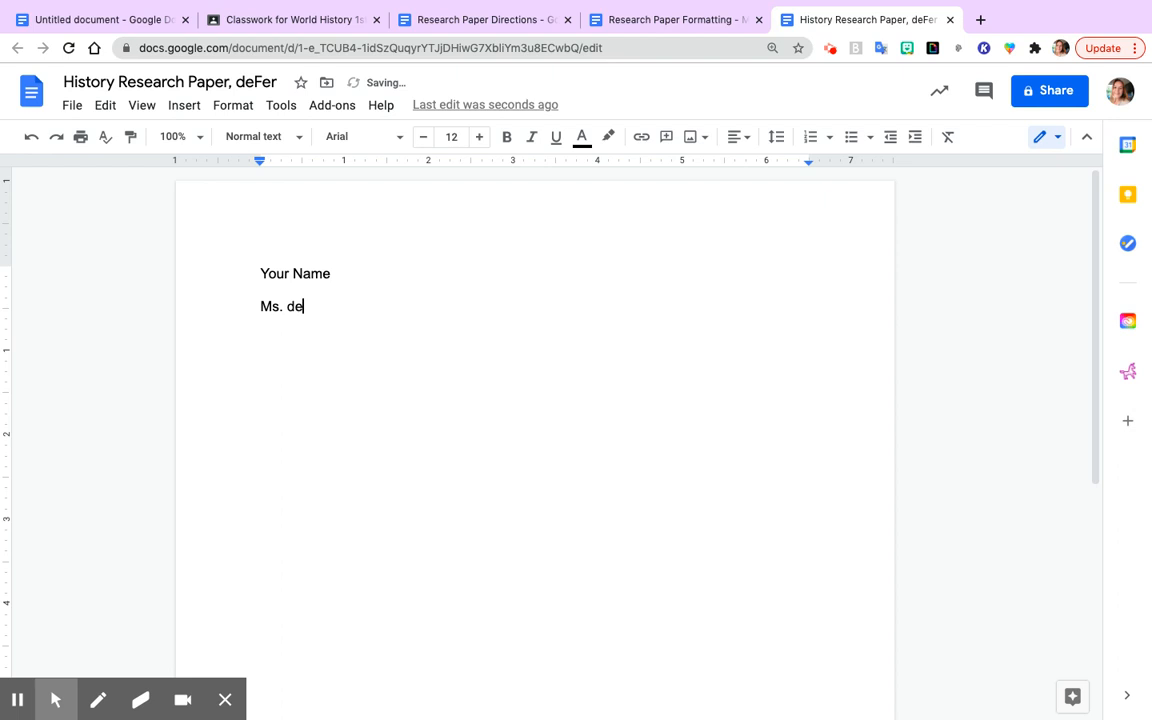
key(BackSpace)
key(BackSpace)
text(Mitzi deFer)
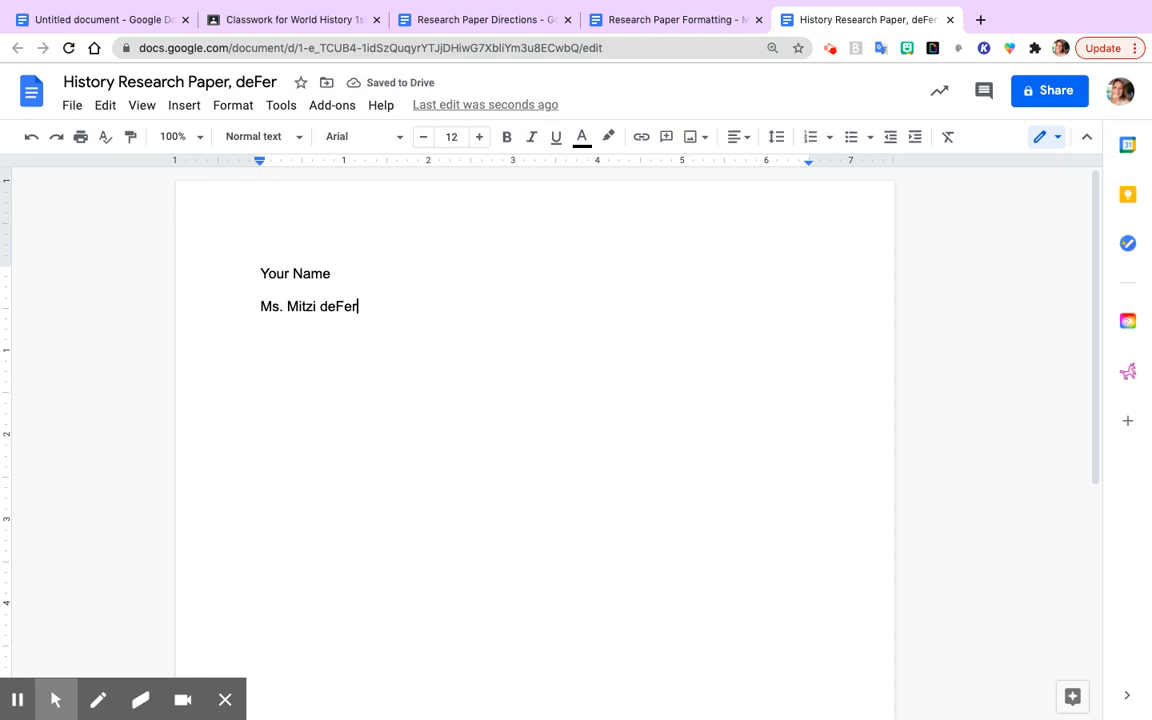
key(Return)
text(Worl)
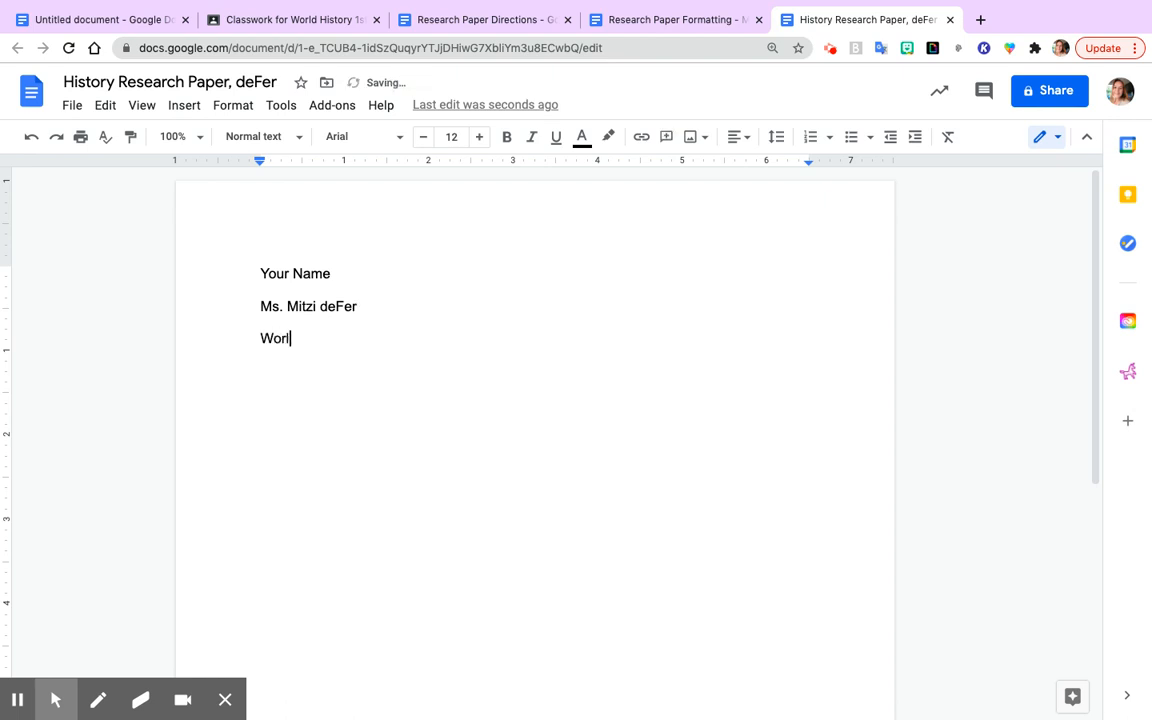
text(d History)
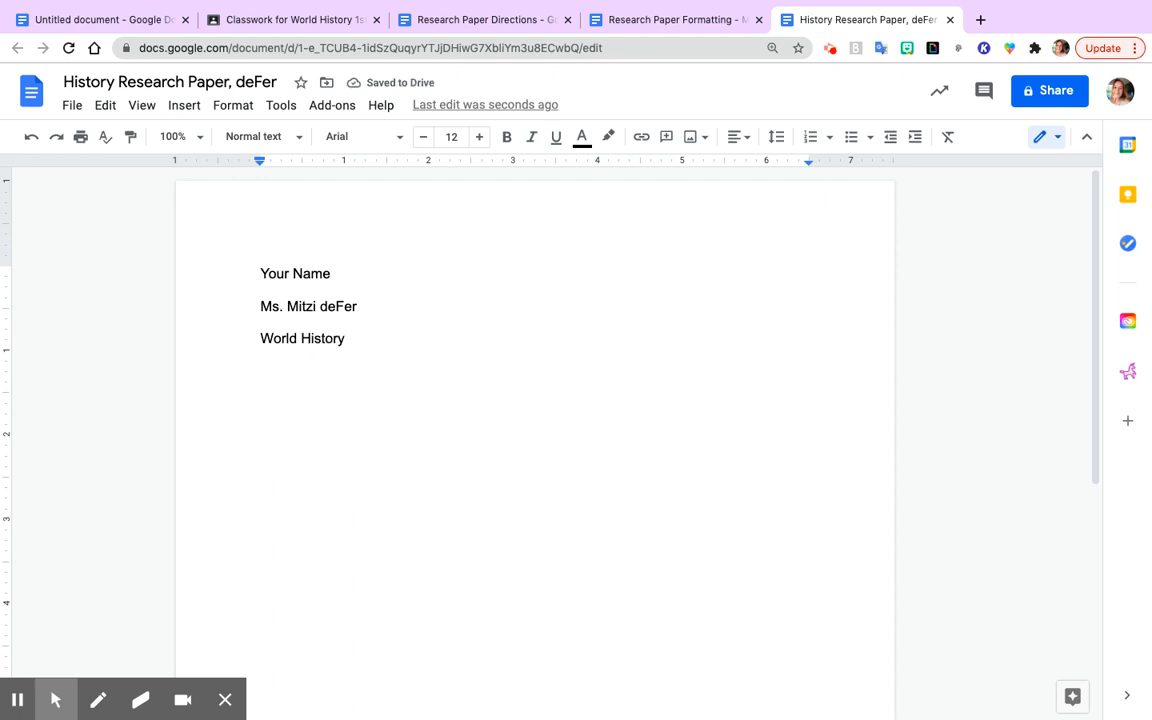
key(Return)
text(March 2, 2021)
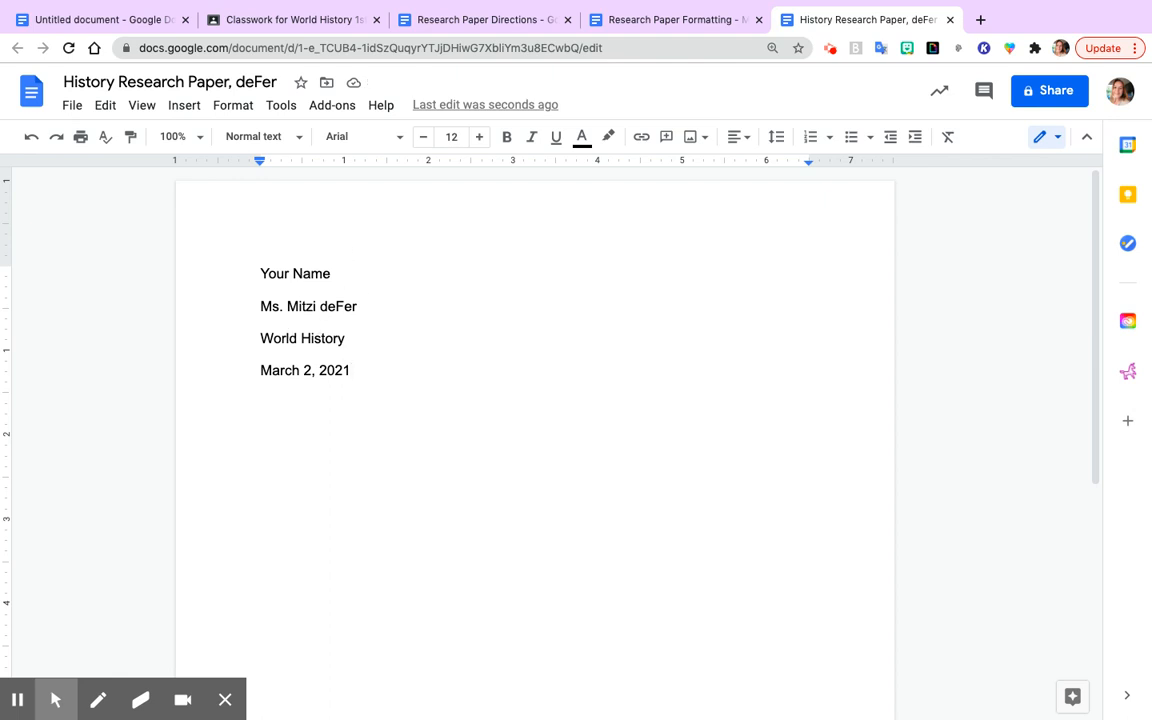
Check the title rule in the MLA 8 formatting guide and start a center-aligned line below the date in the research paper.
click(694, 23)
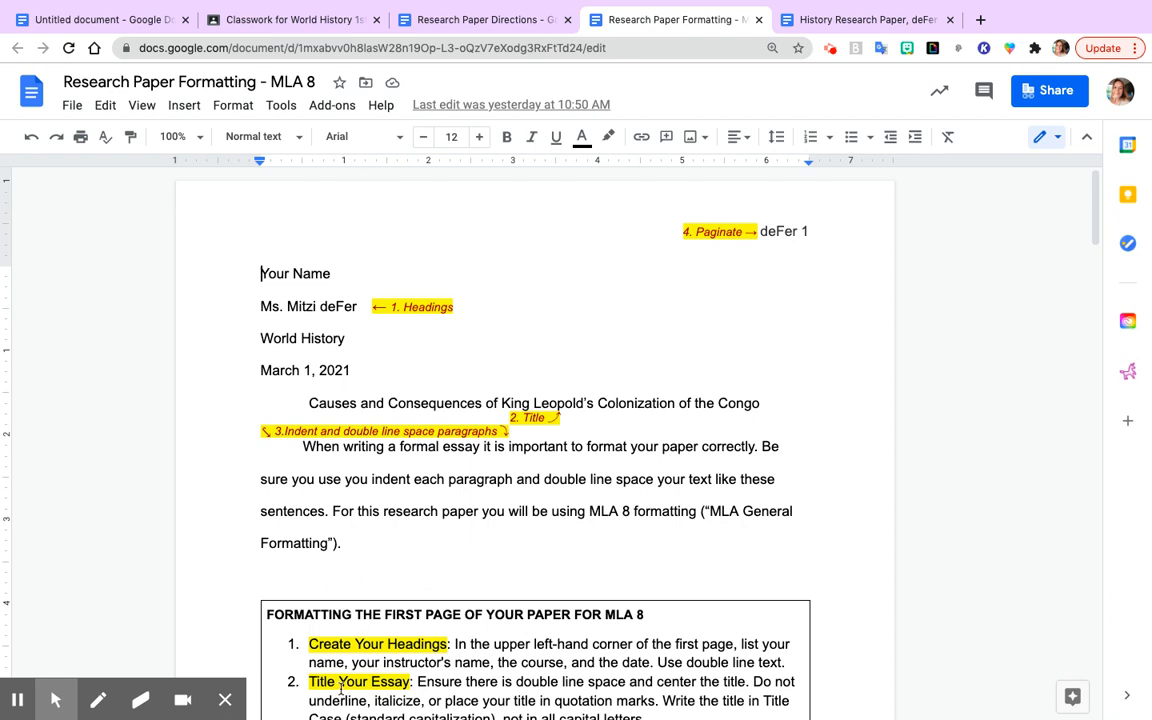
scroll(306, 620, down, 3)
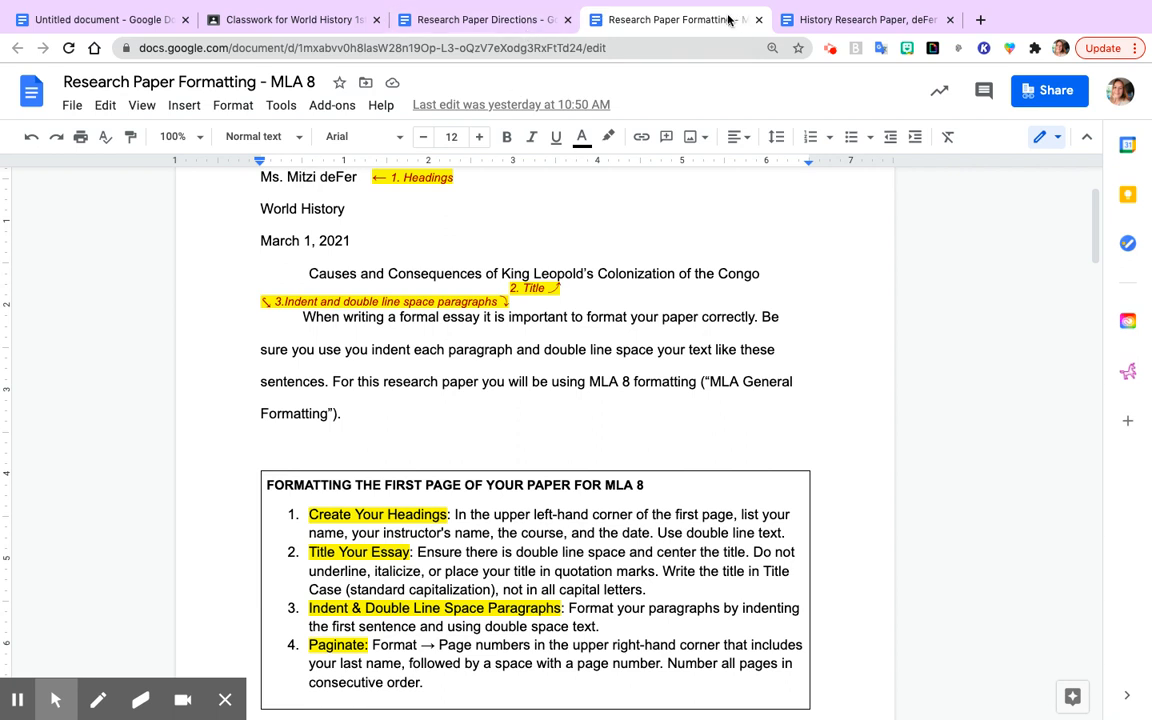
click(824, 27)
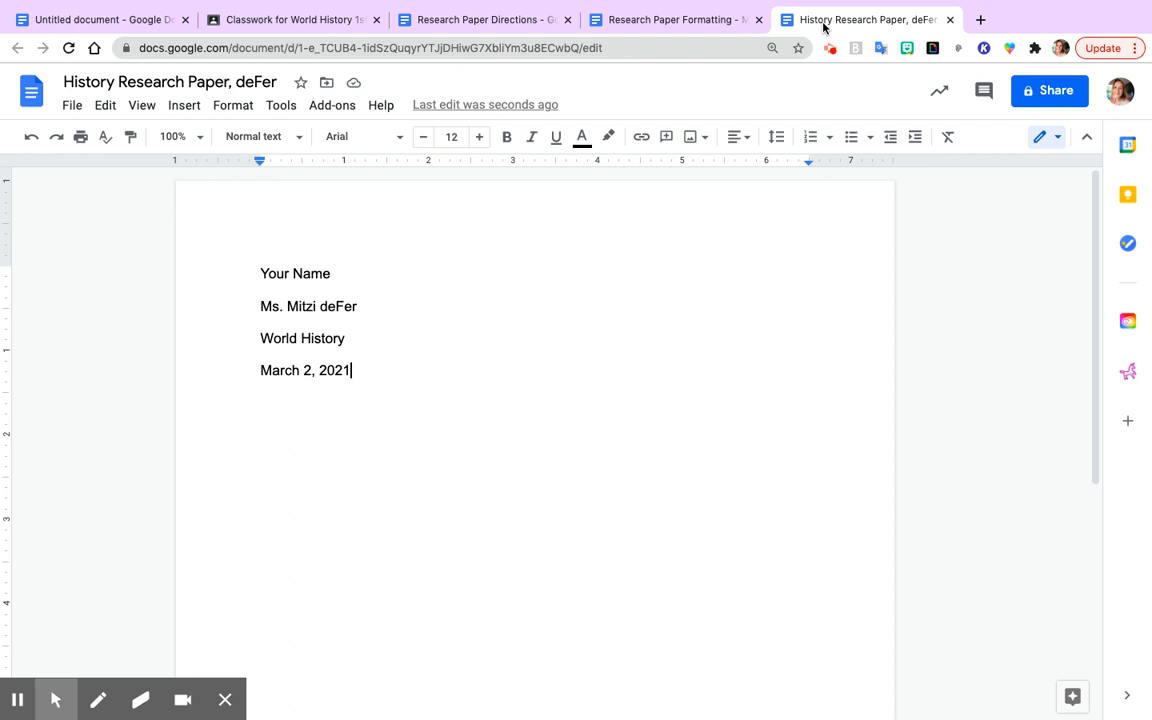
key(Return)
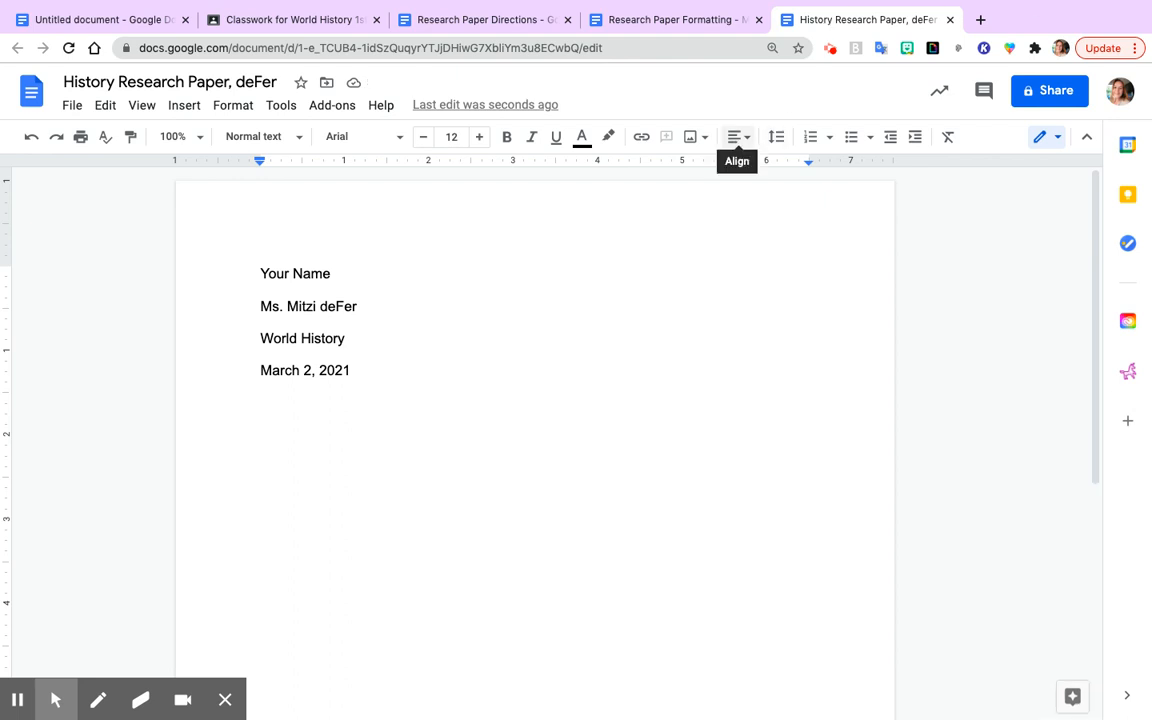
click(737, 137)
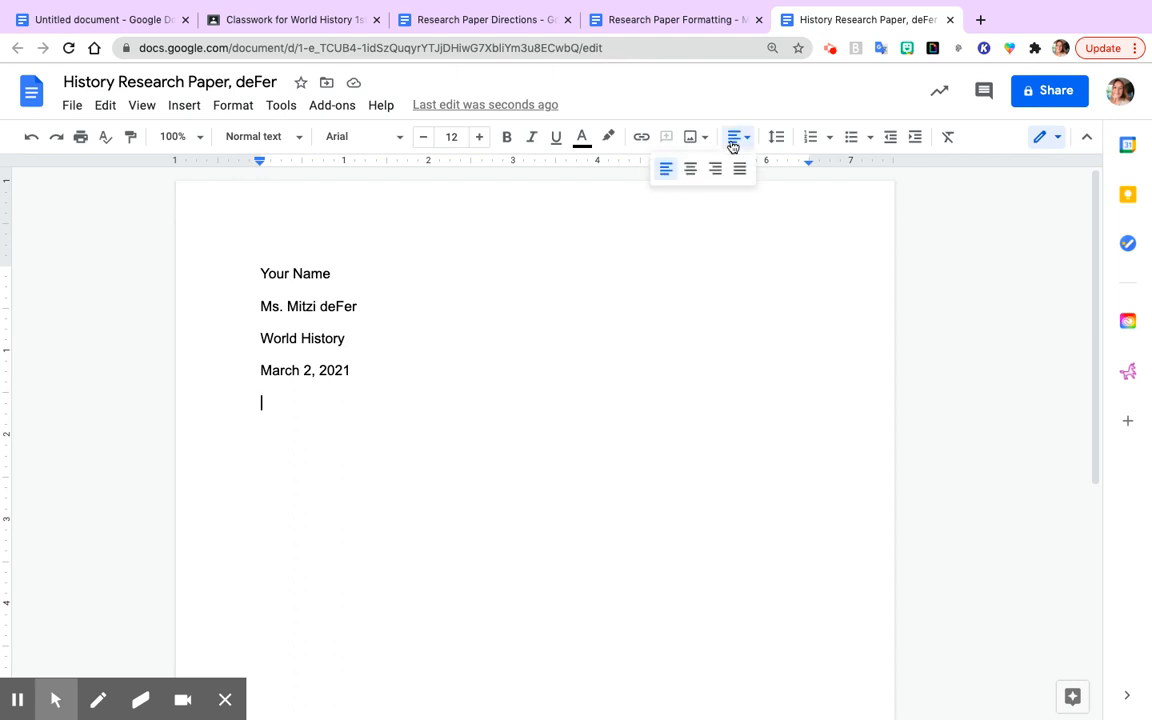
click(690, 169)
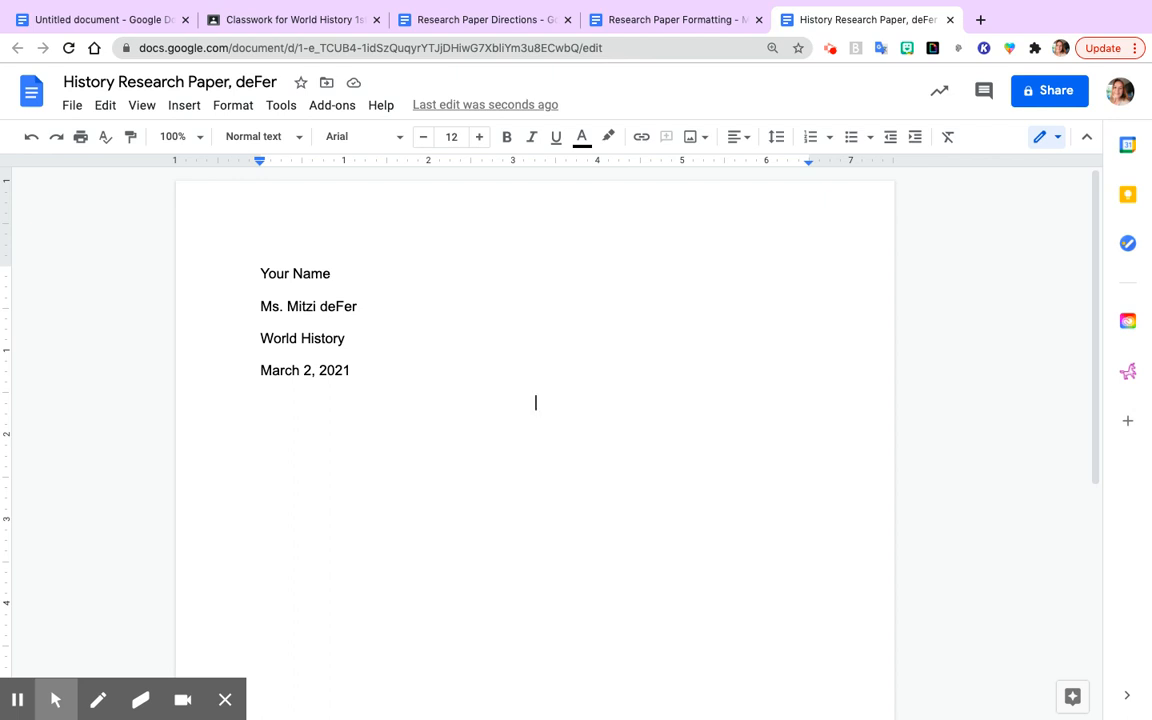
Write the centered title "Causes and Consequences of King Leopold II's Rule of the Congo" below the date.
text(Causes and )
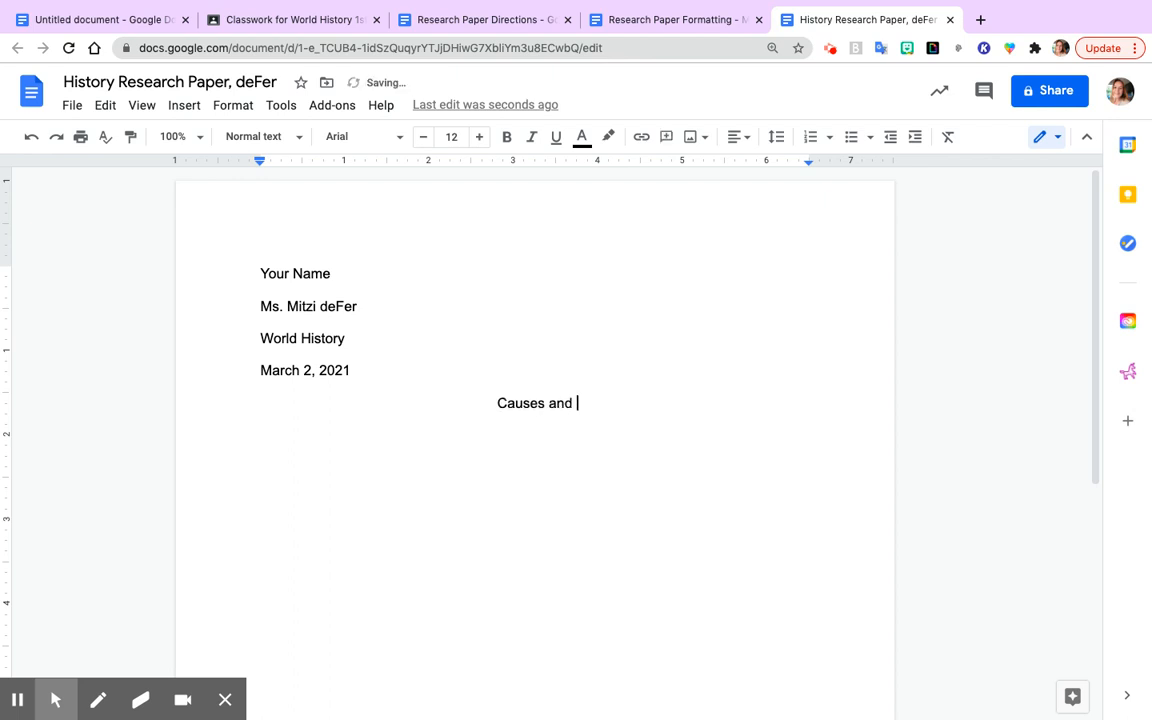
text(Conse)
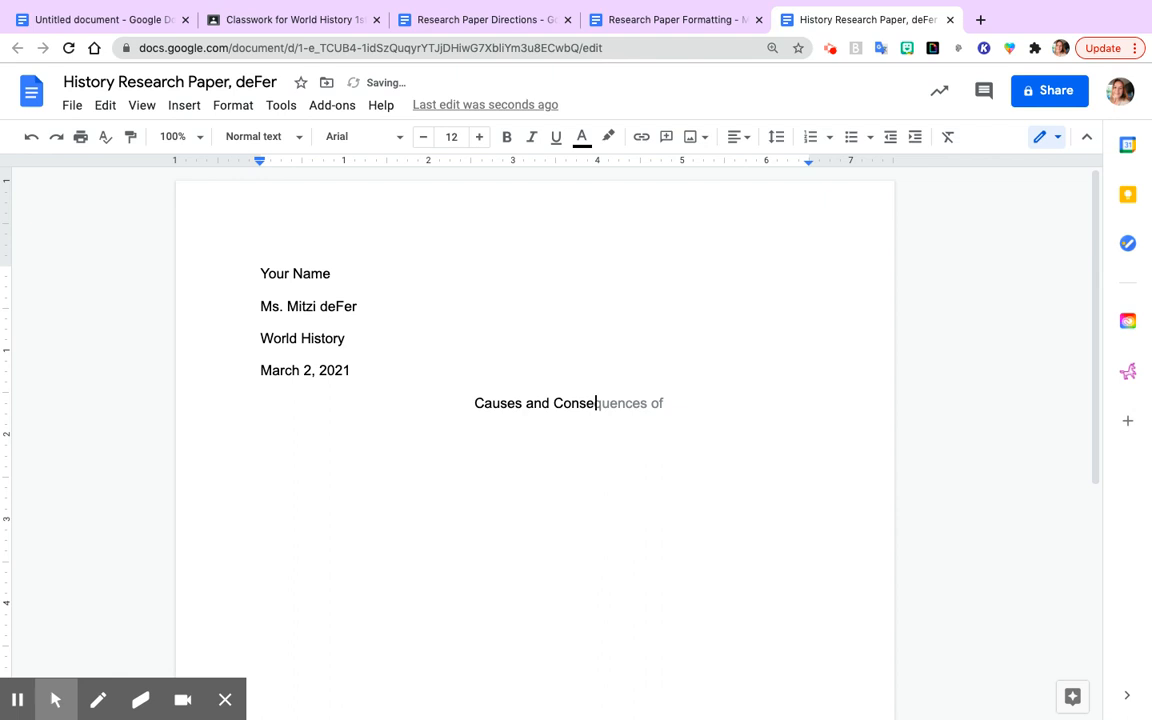
text(quences of )
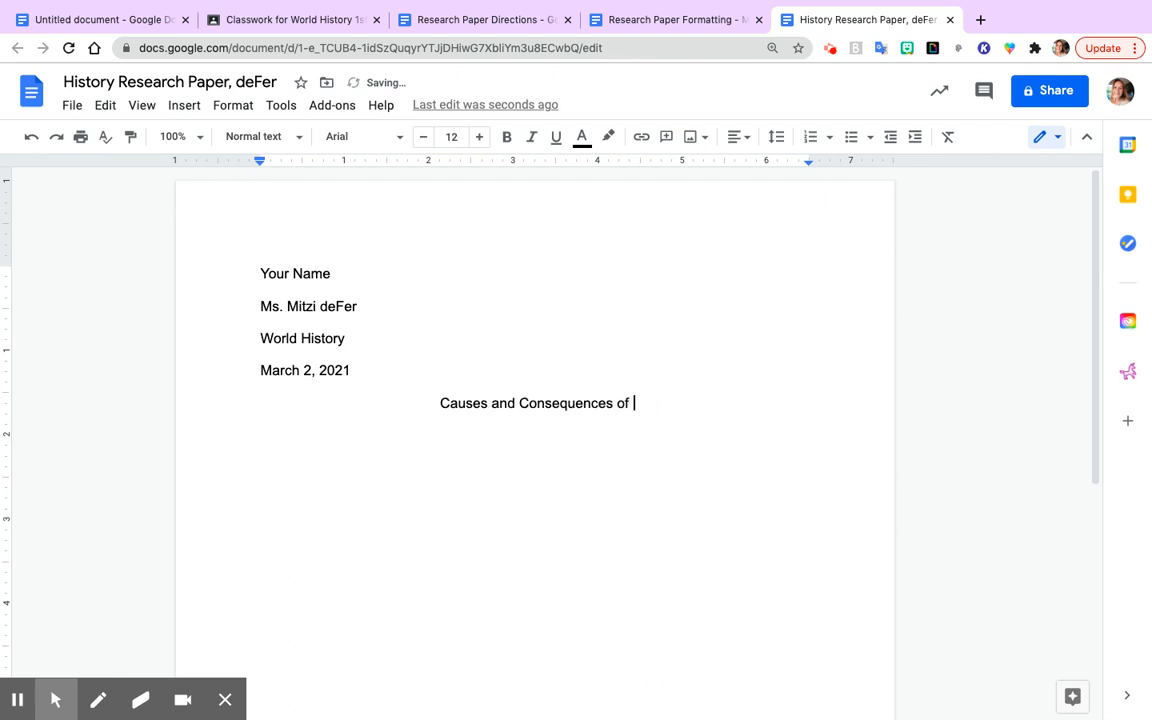
text(King Leo)
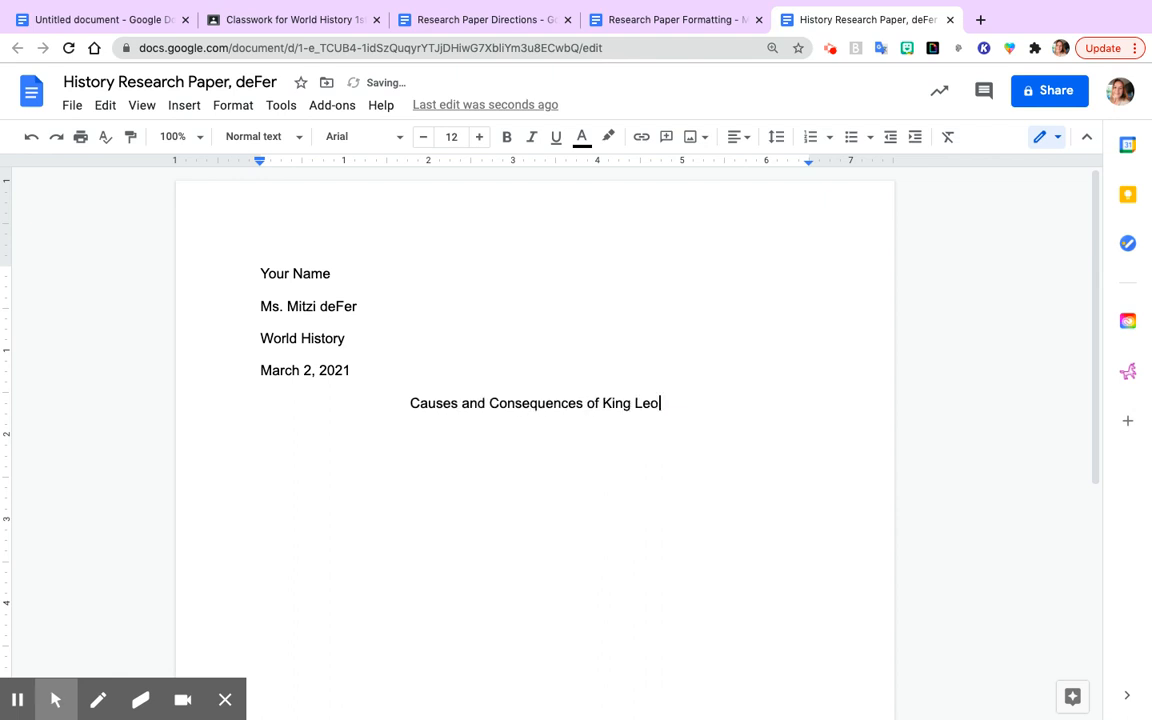
text(pold II)
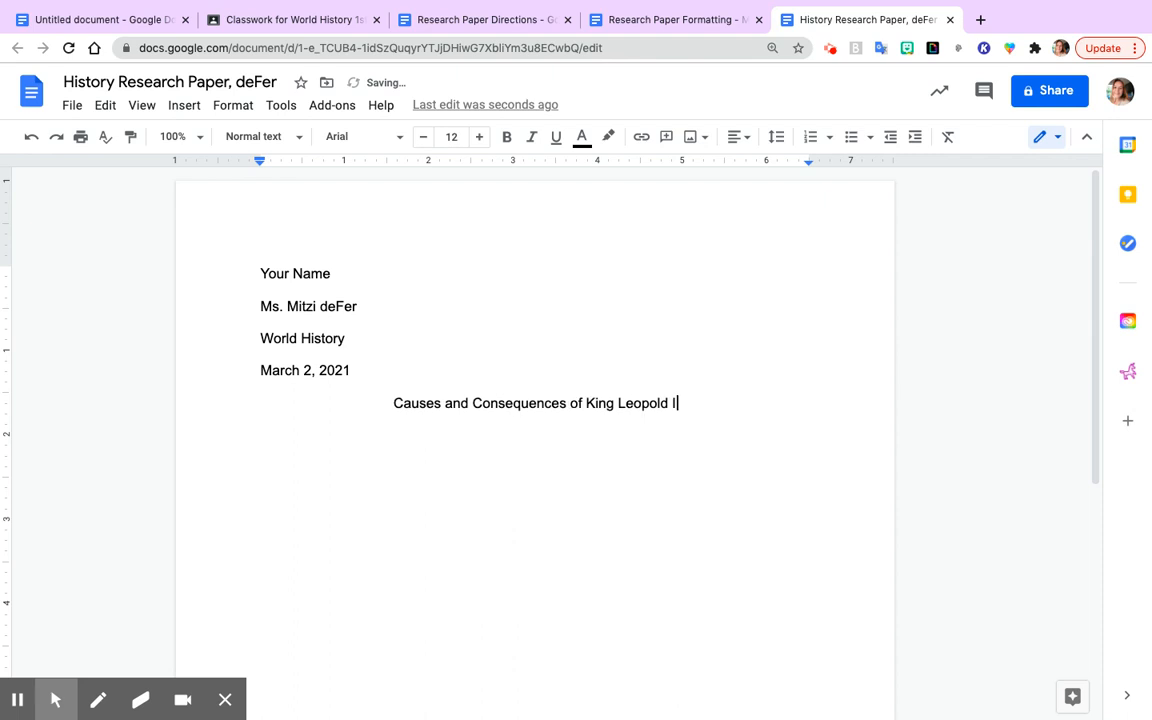
text('s ru)
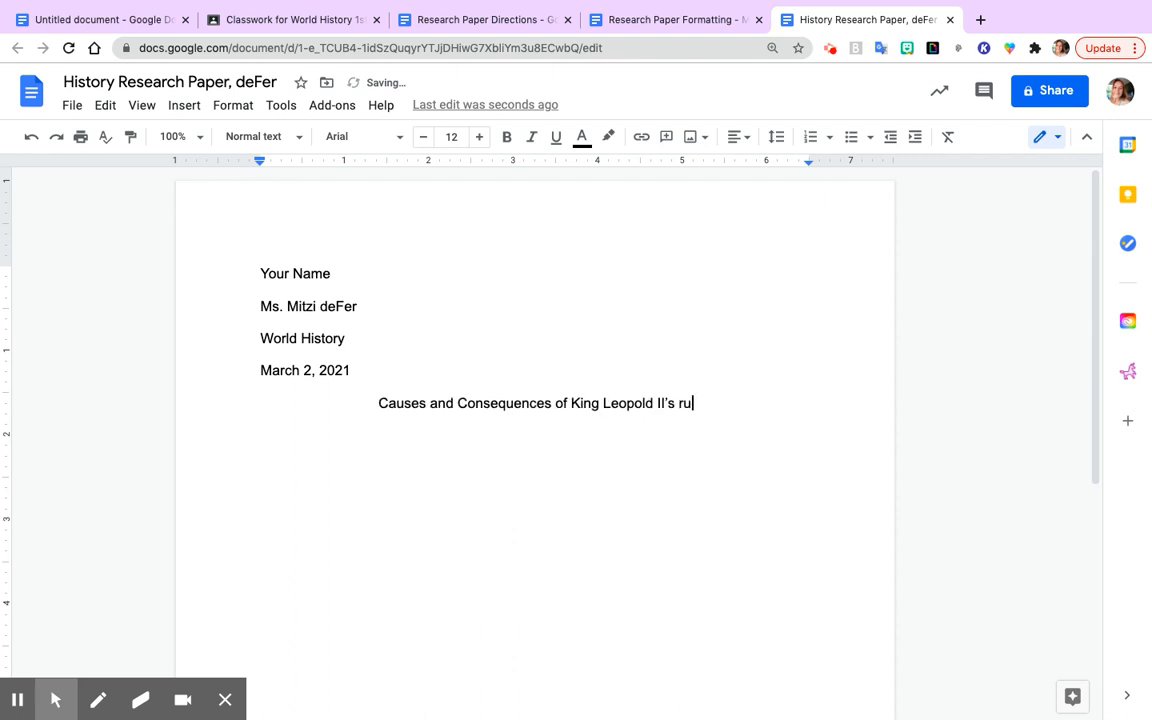
key(BackSpace)
key(BackSpace)
text(Rule of )
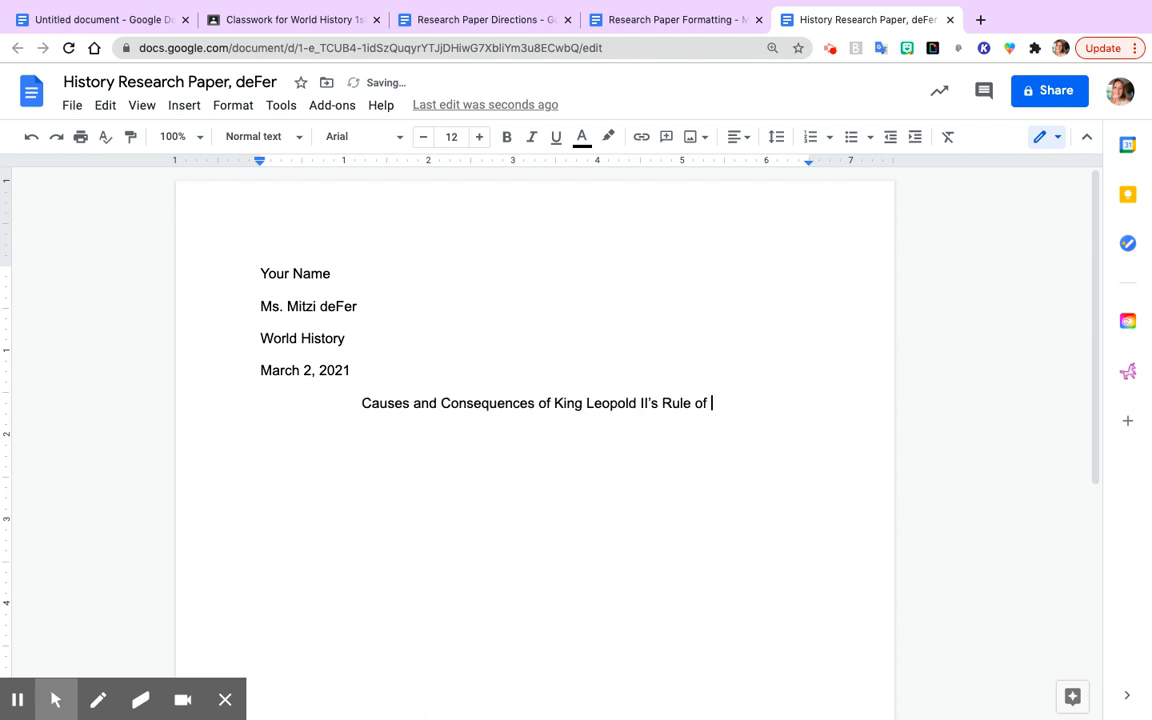
text(the Congo)
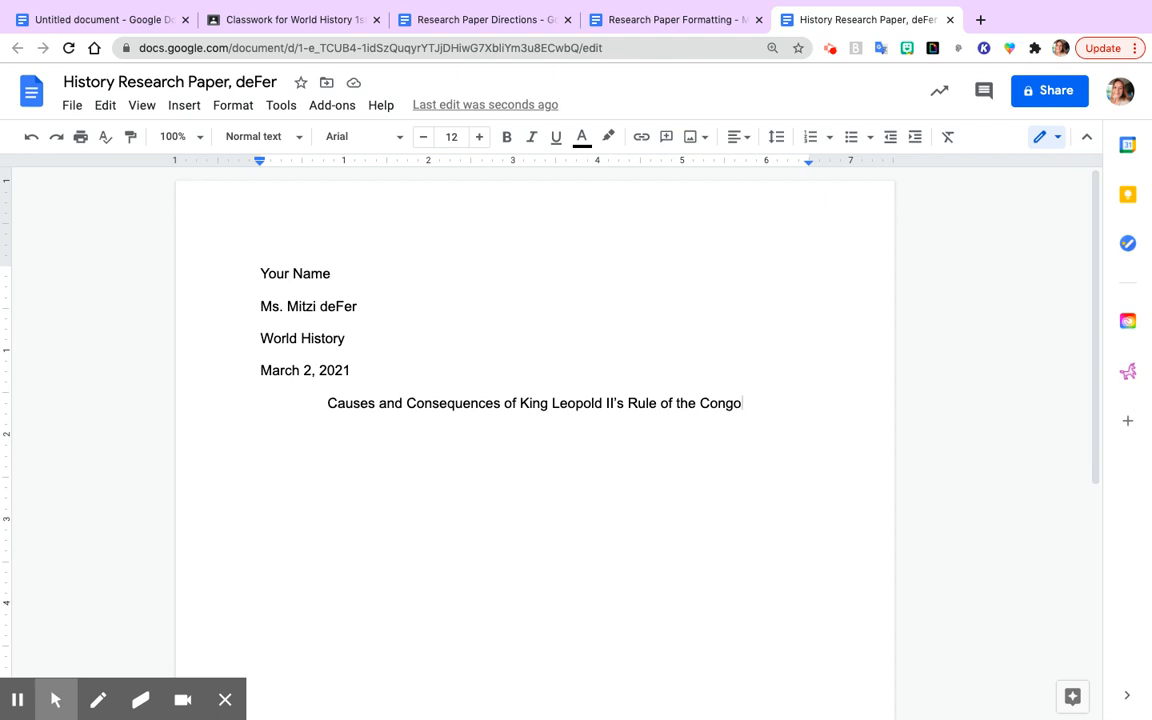
Add a left-aligned paragraph below the title with an indented first line reading "Start writing your introduction here...".
key(Return)
click(735, 140)
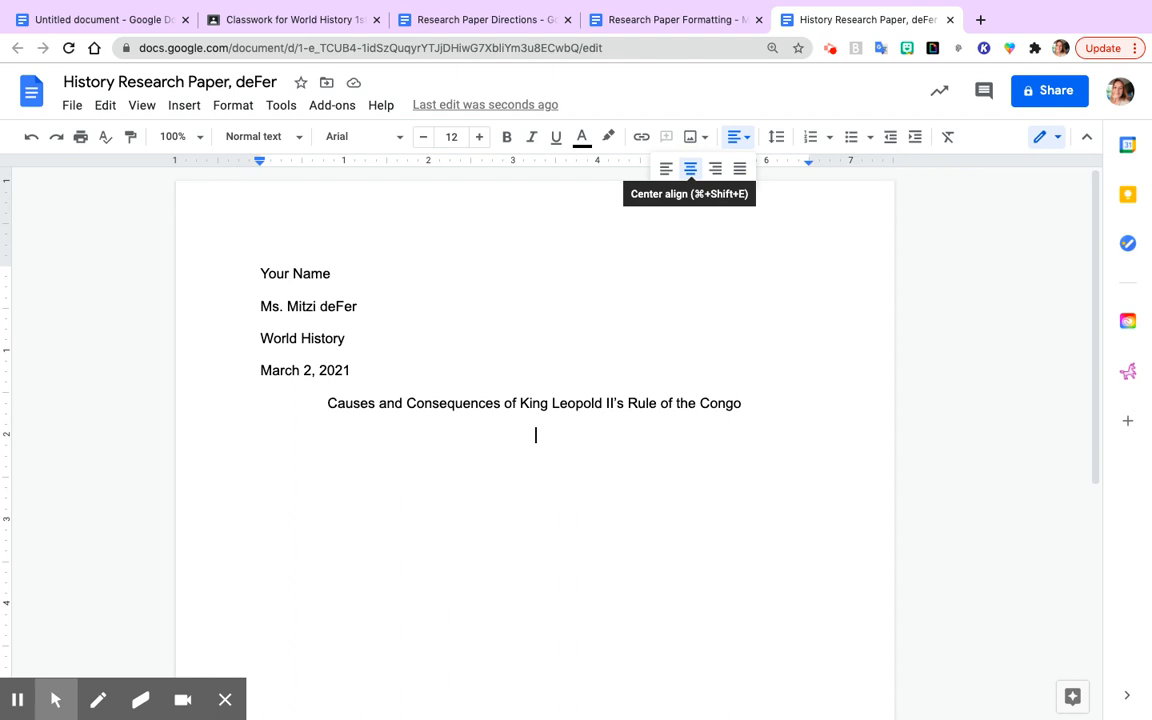
click(663, 171)
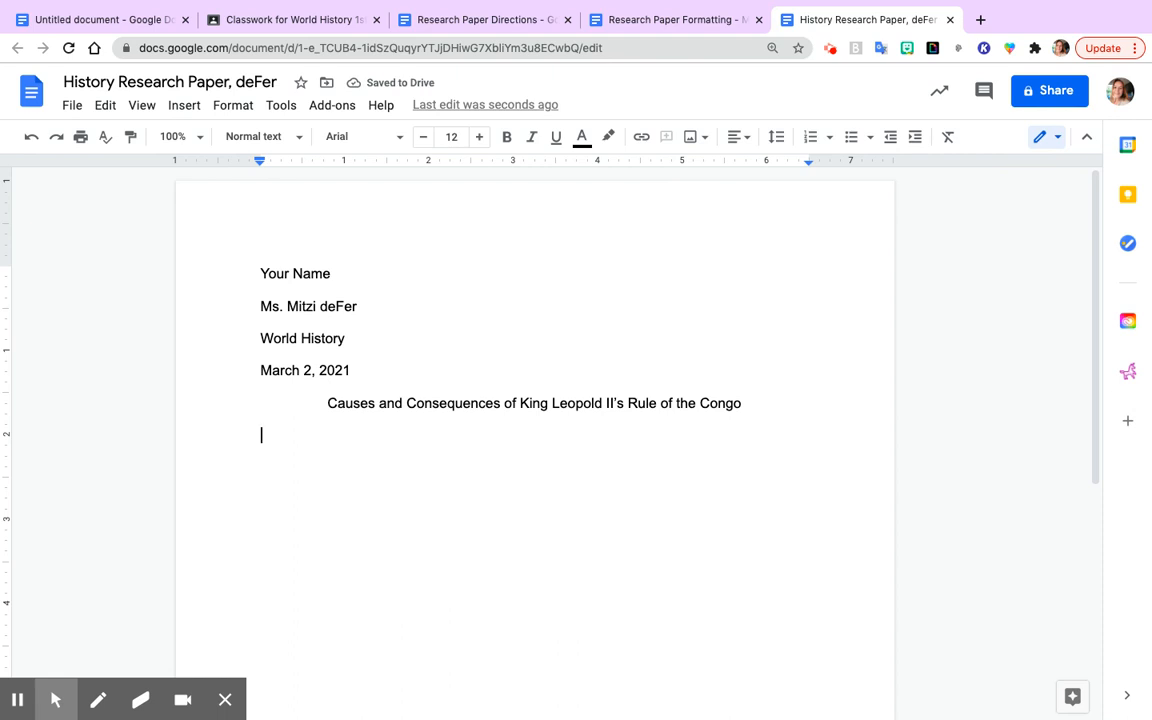
key(Tab)
text(St)
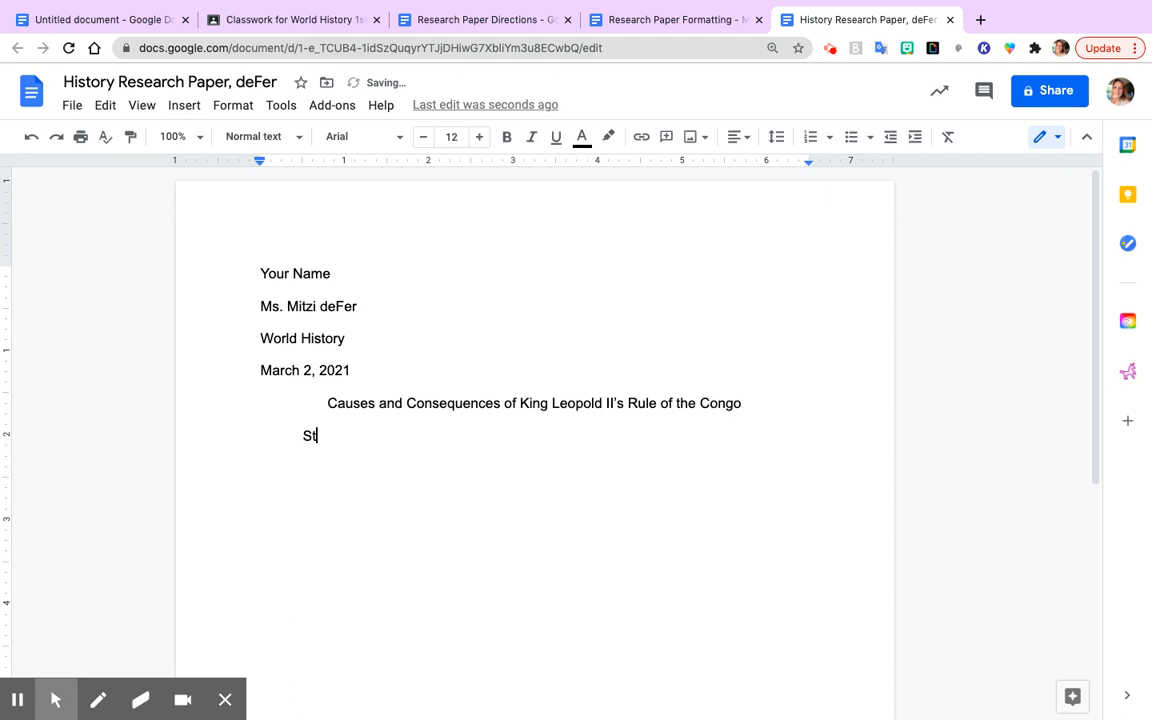
text(art writi)
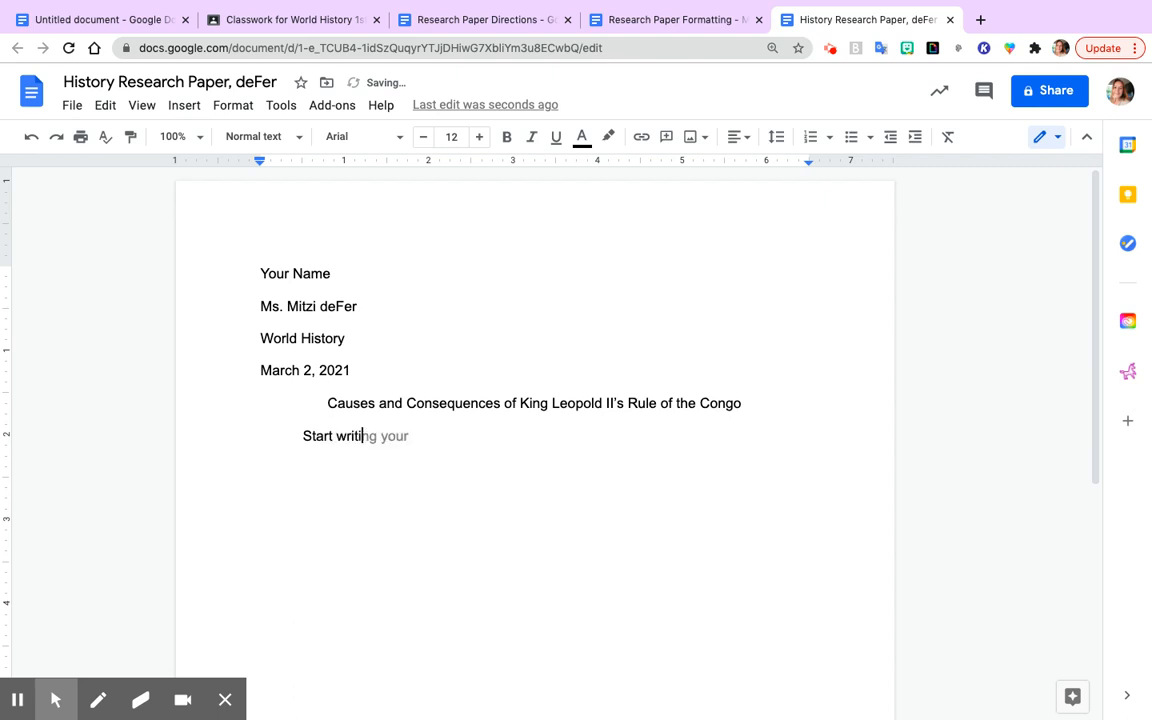
text(ng your i)
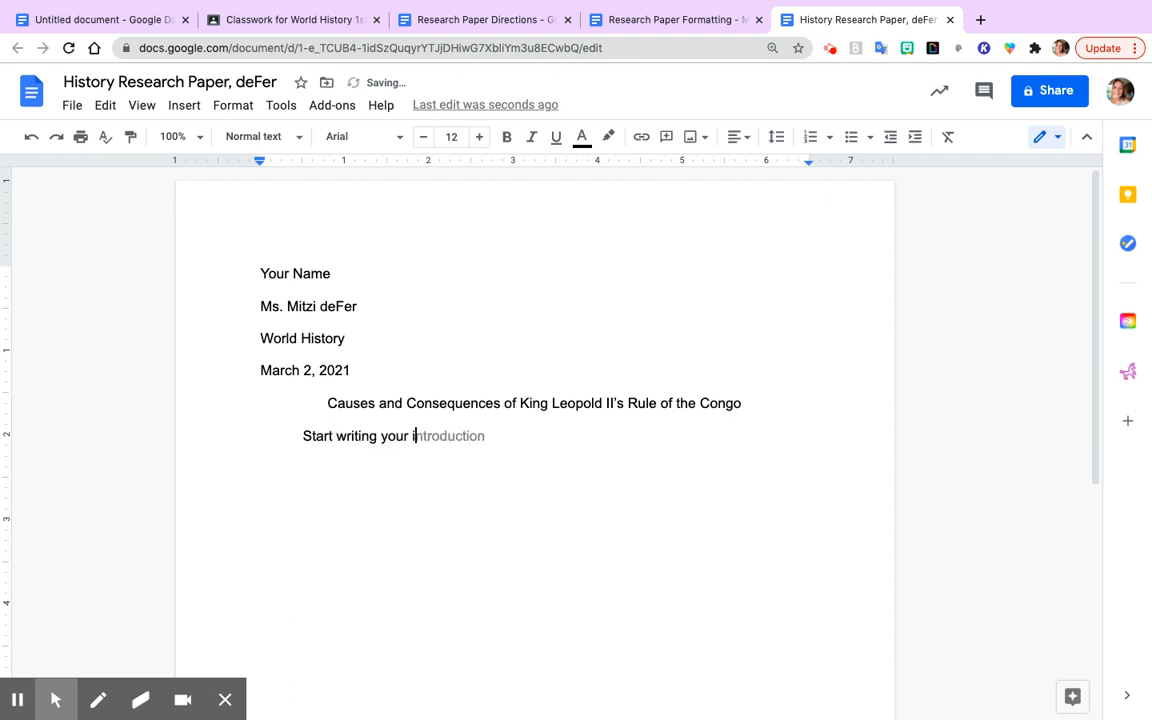
text(ntroduction.)
key(BackSpace)
text(here...)
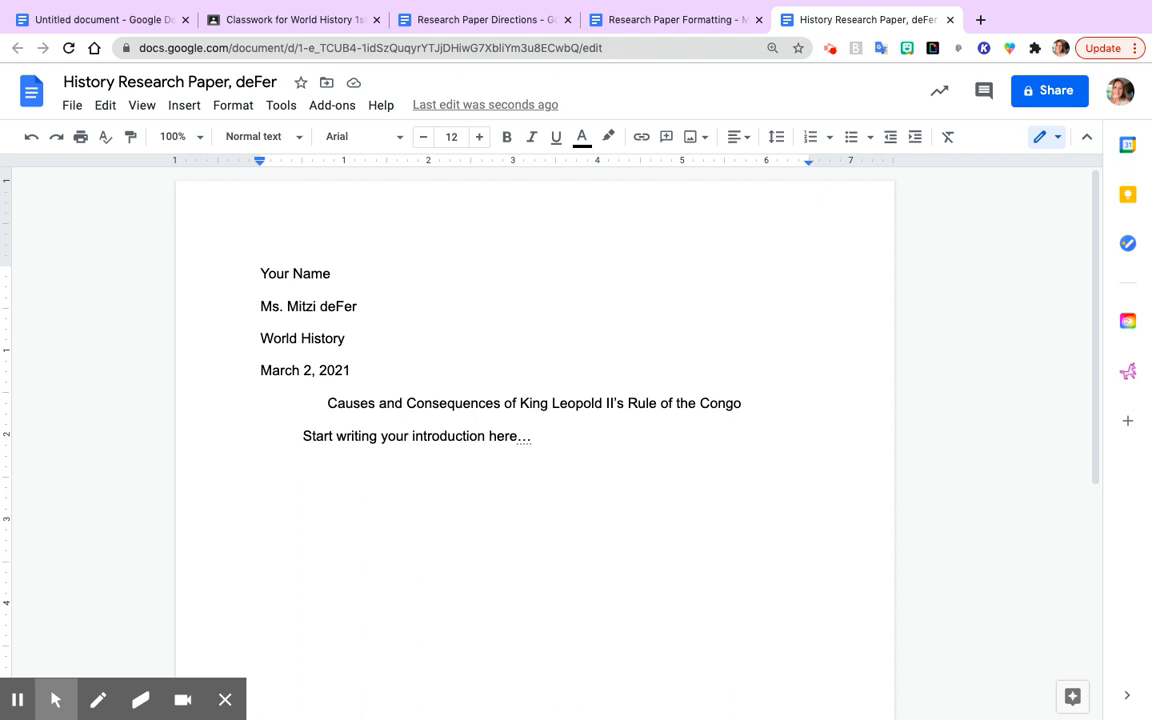
Add page numbers in the header starting at 1 on the first page, with the author's last name before the number.
click(240, 112)
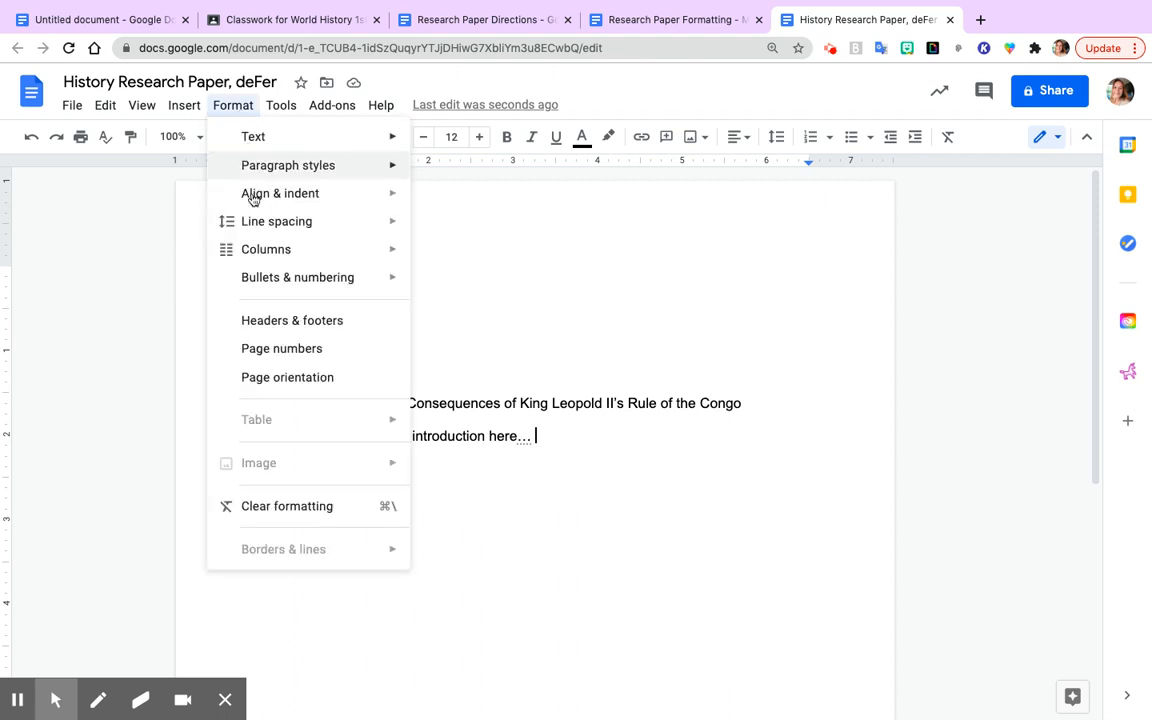
click(277, 351)
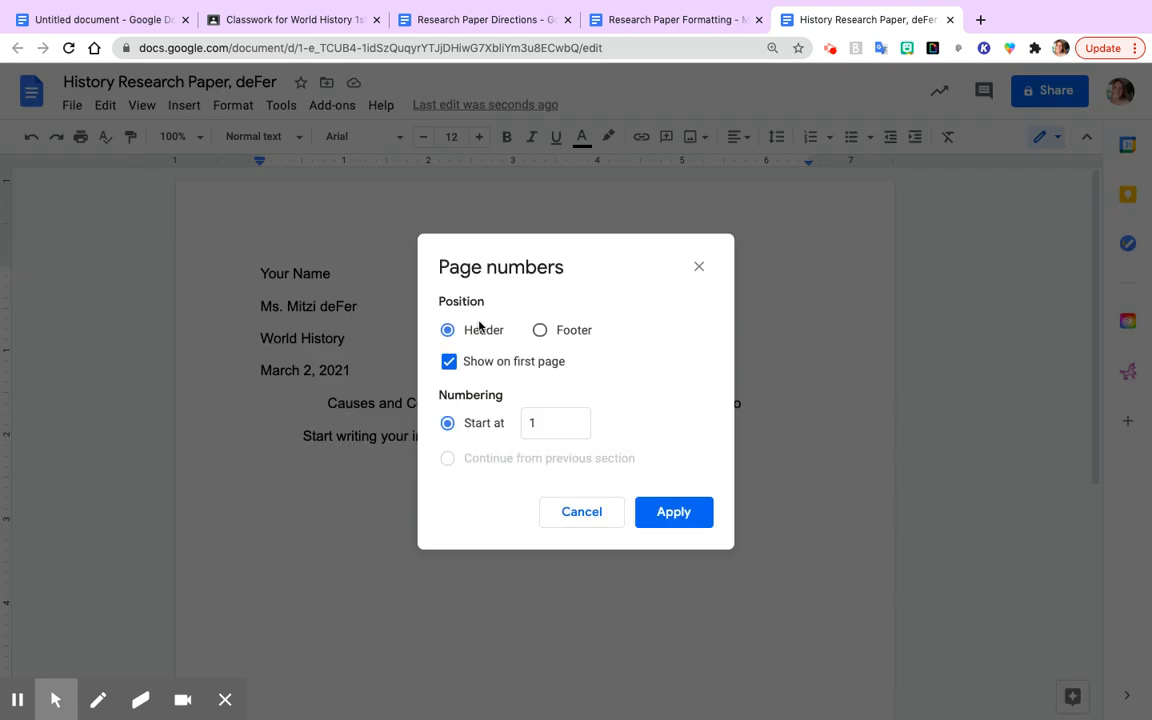
click(688, 515)
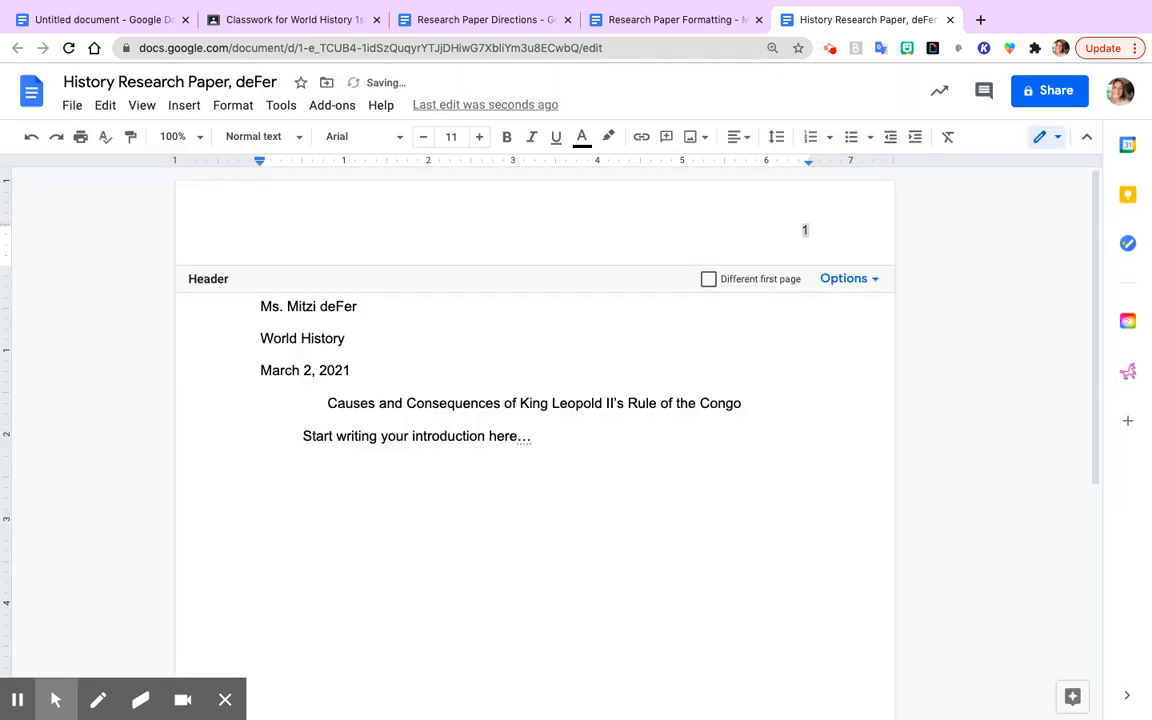
double_click(806, 229)
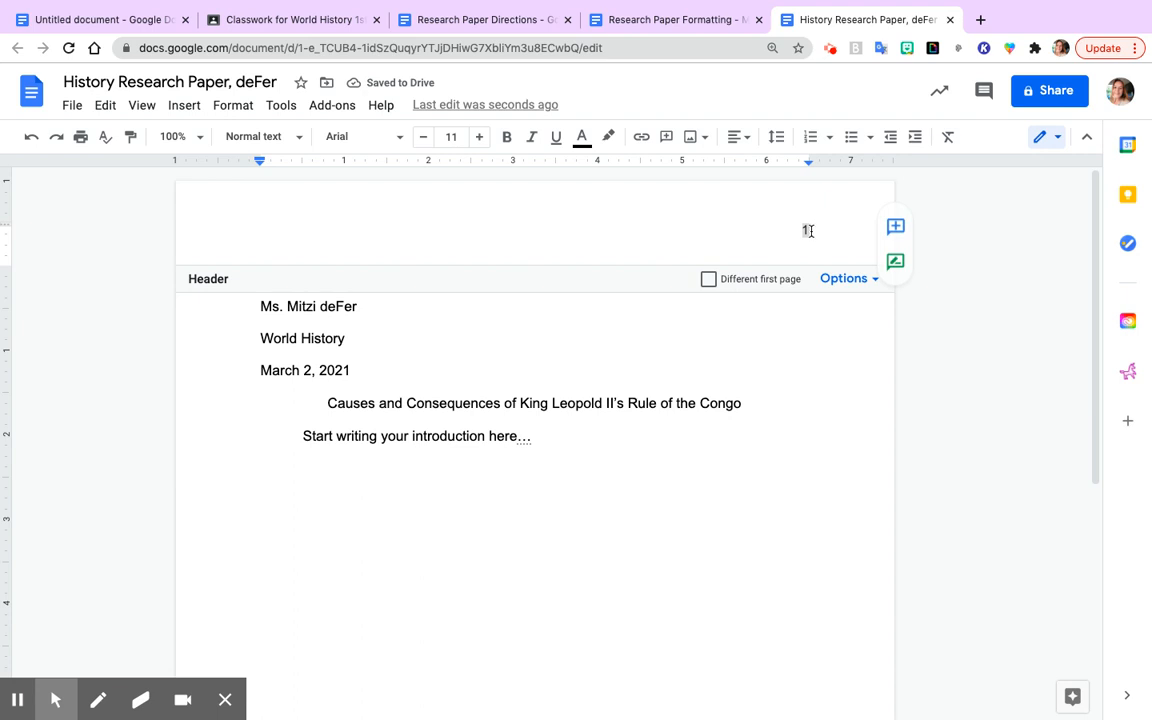
click(806, 229)
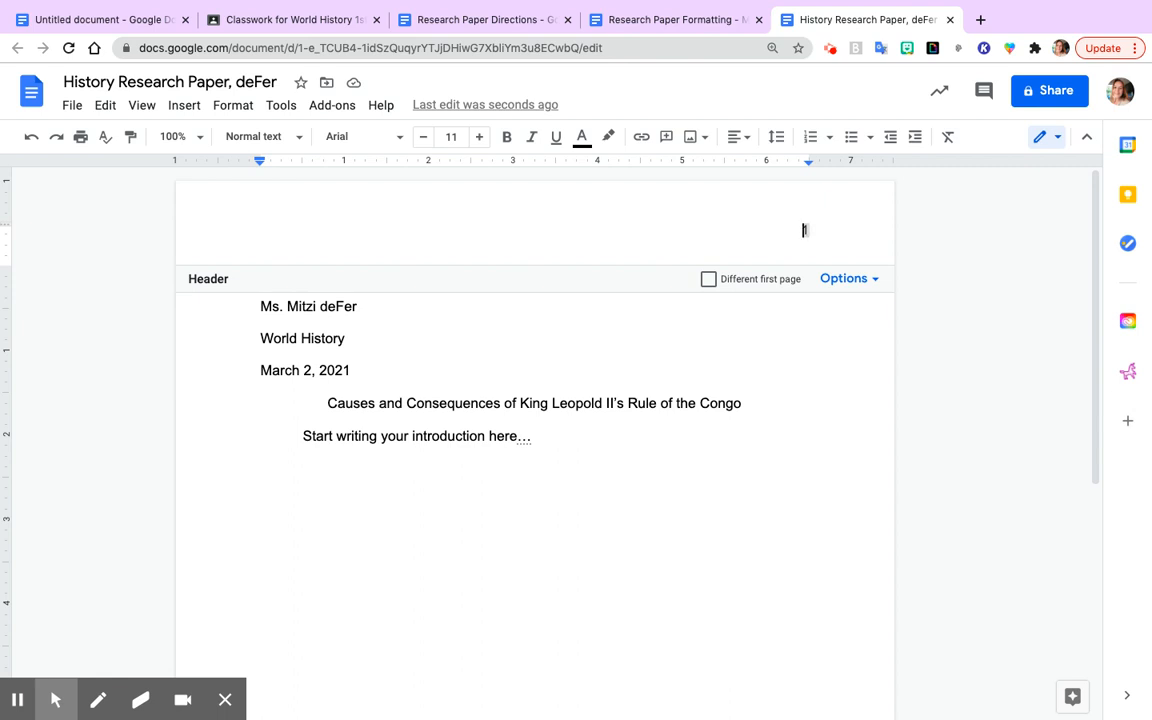
text(deFer)
click(823, 432)
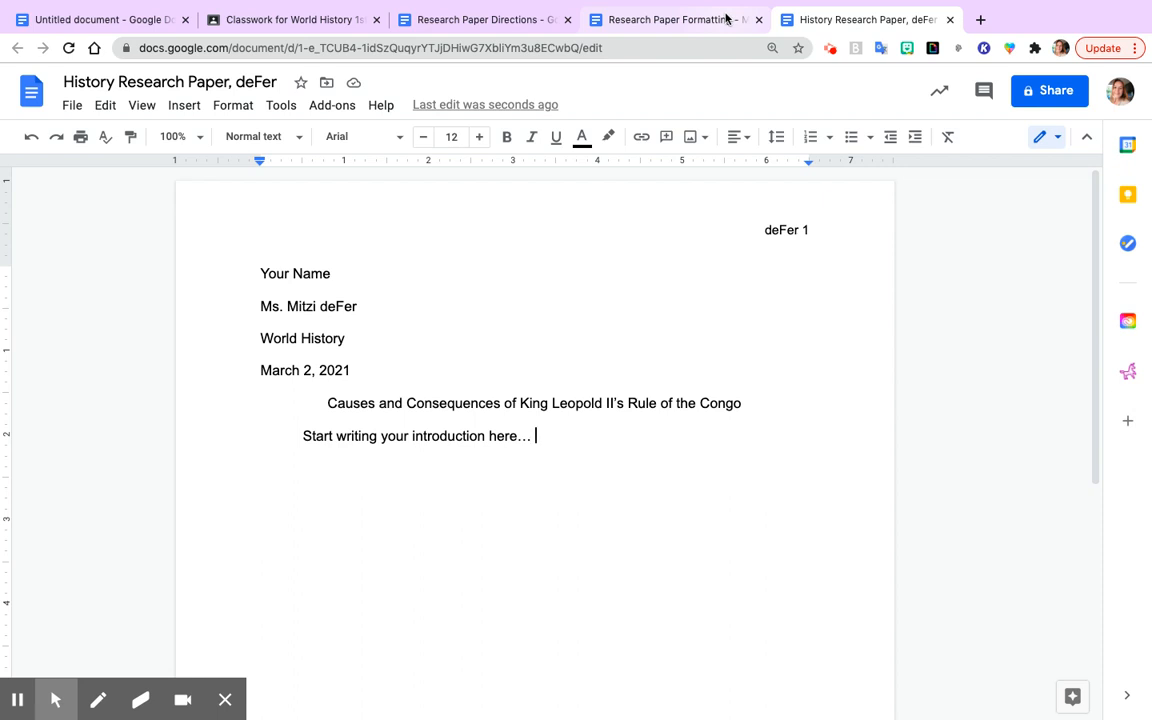
Review the MLA 8 formatting guide's first-page rules and its section on body paragraph organization and citations.
click(727, 19)
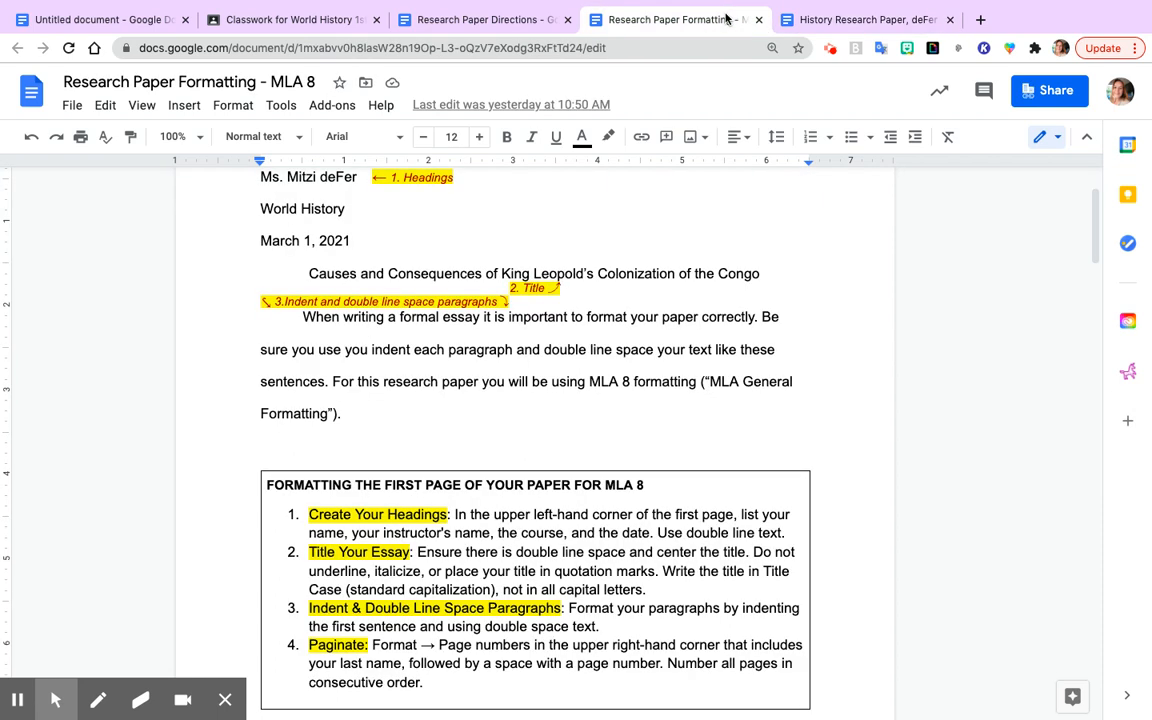
scroll(563, 481, up, 1)
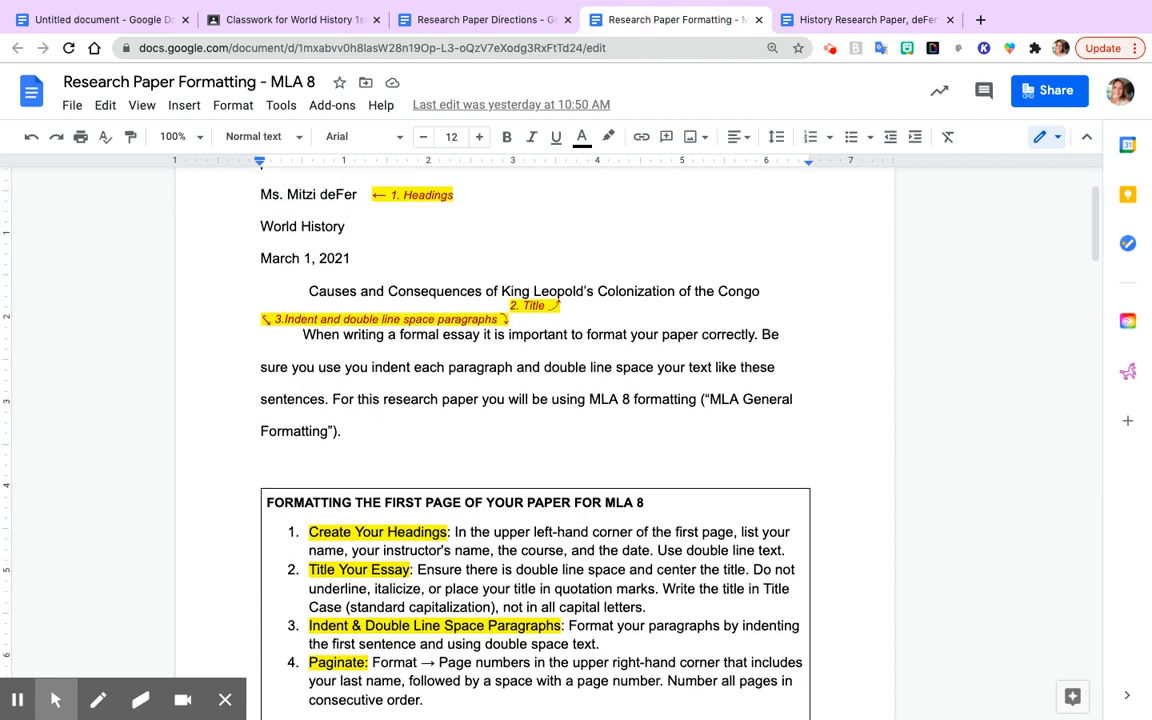
scroll(563, 481, up, 1)
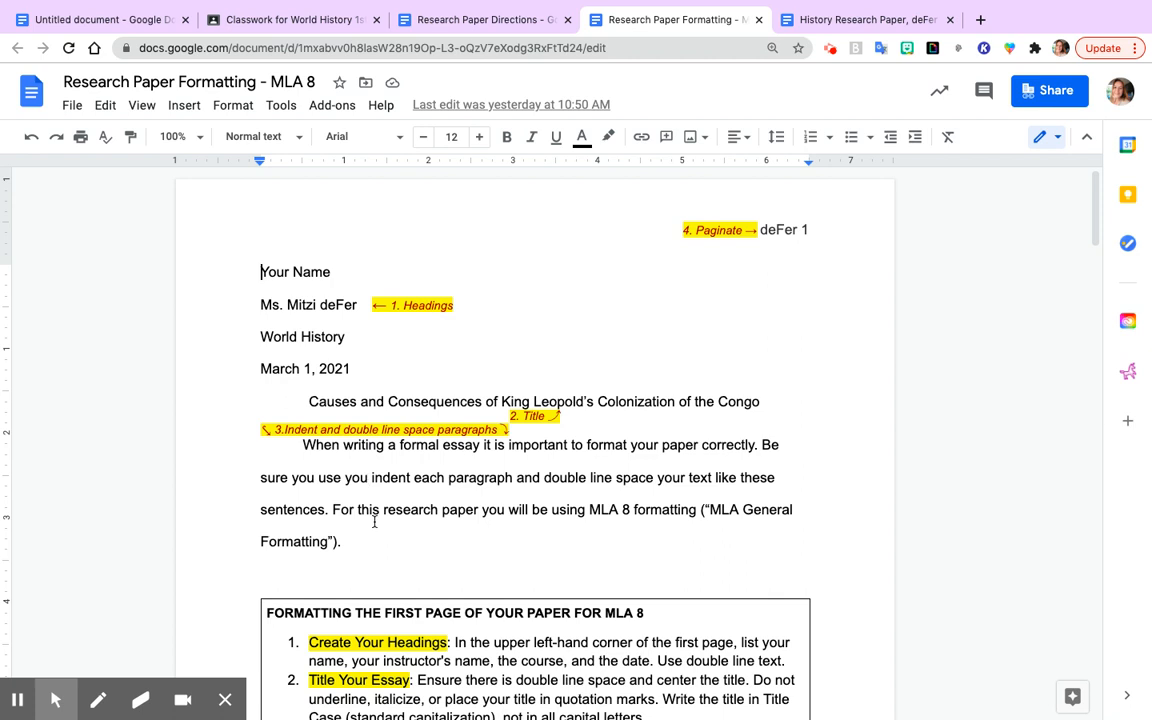
scroll(374, 521, down, 5)
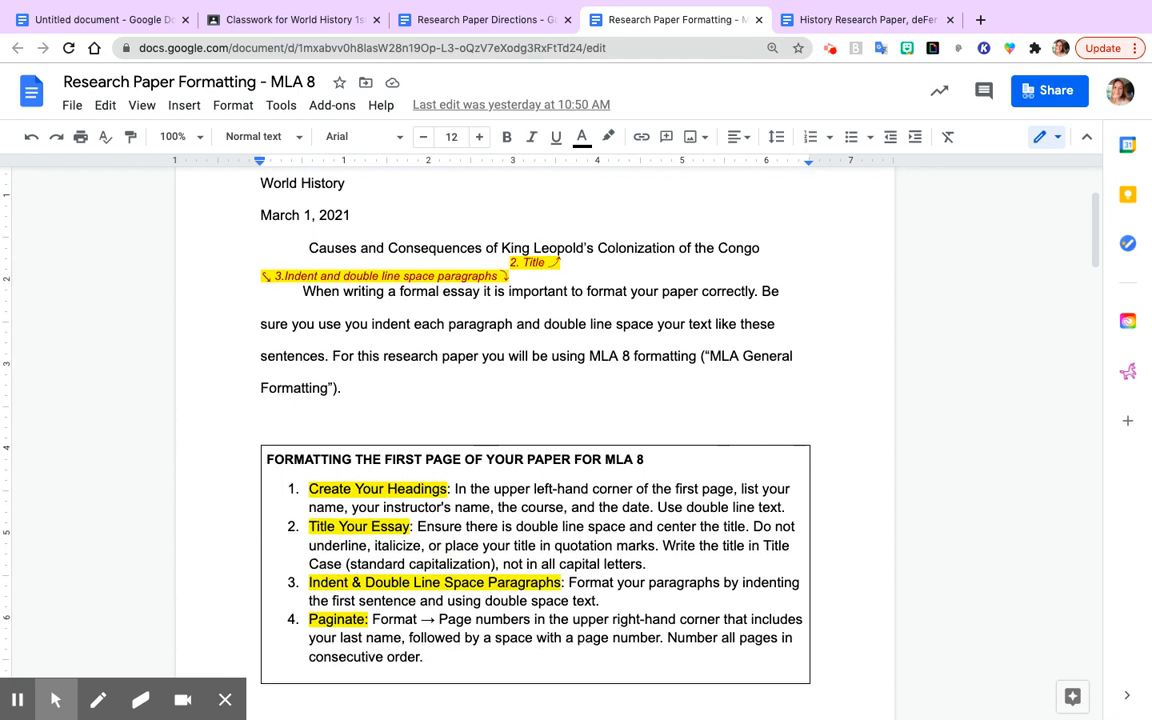
scroll(535, 410, down, 15)
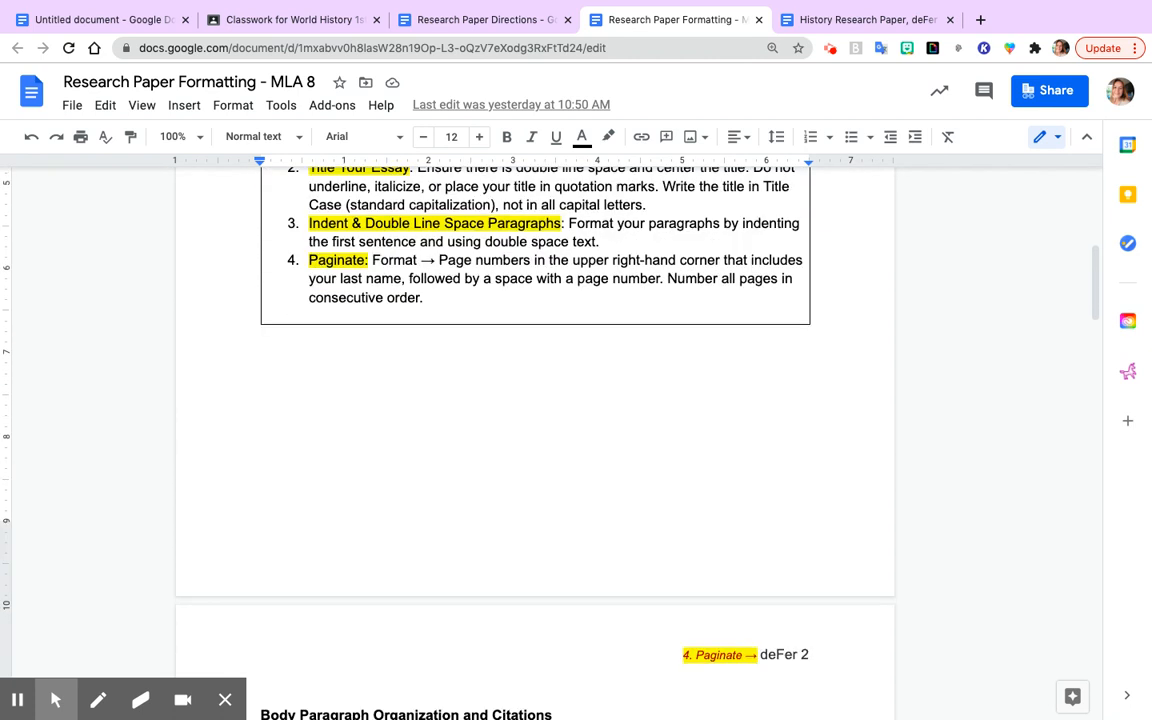
scroll(535, 410, down, 3)
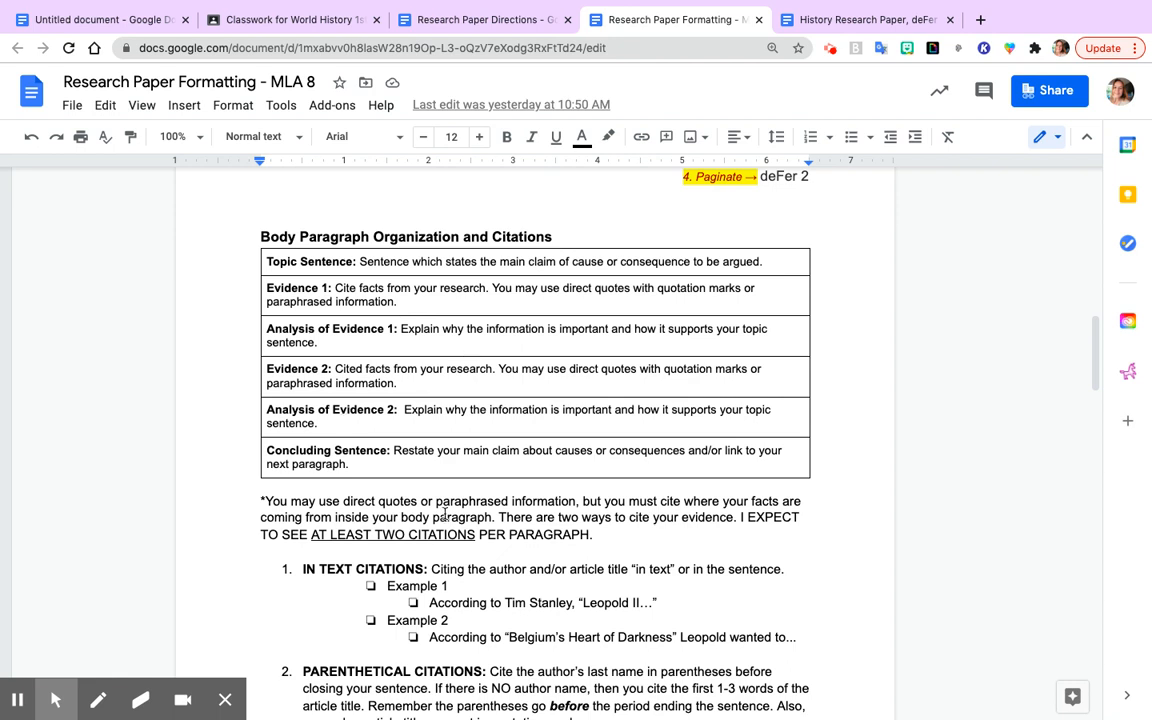
scroll(535, 410, up, 20)
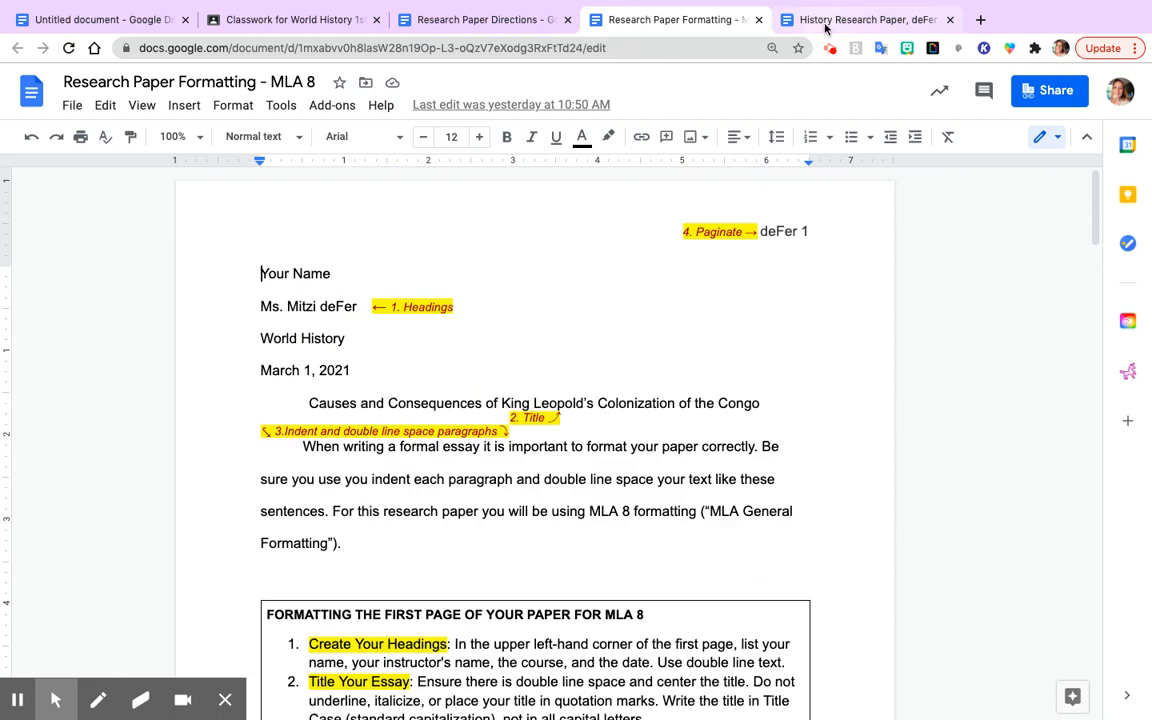